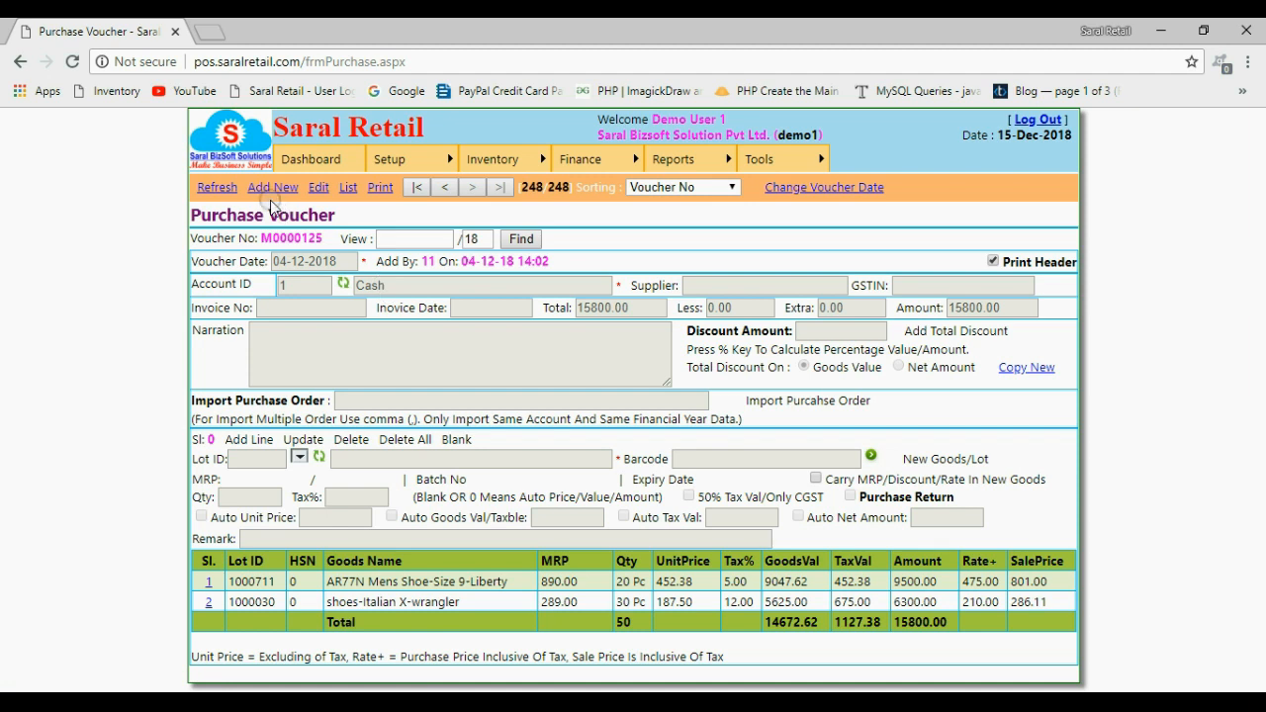
Start a new purchase voucher and choose the supplier's A/c account as its party account
{"action": "left_click", "coordinate": [269, 192]}
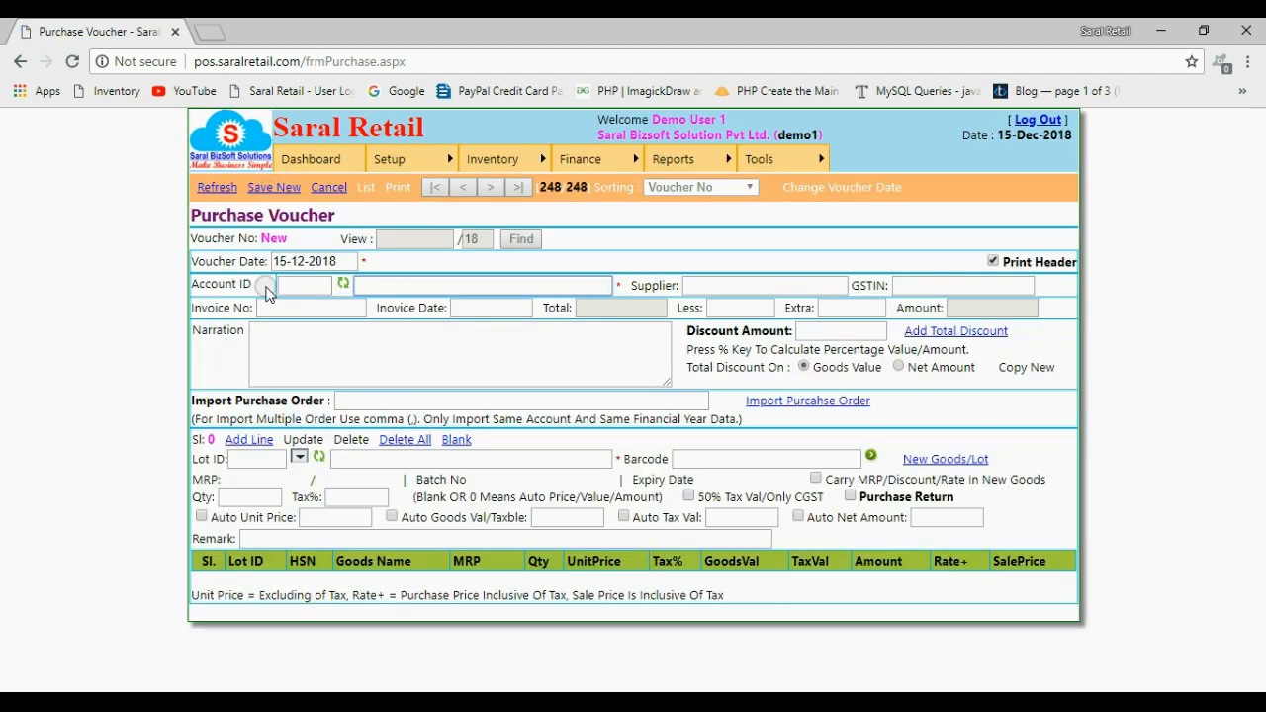
{"action": "left_click", "coordinate": [383, 284]}
{"action": "type", "text": "kaibalya"}
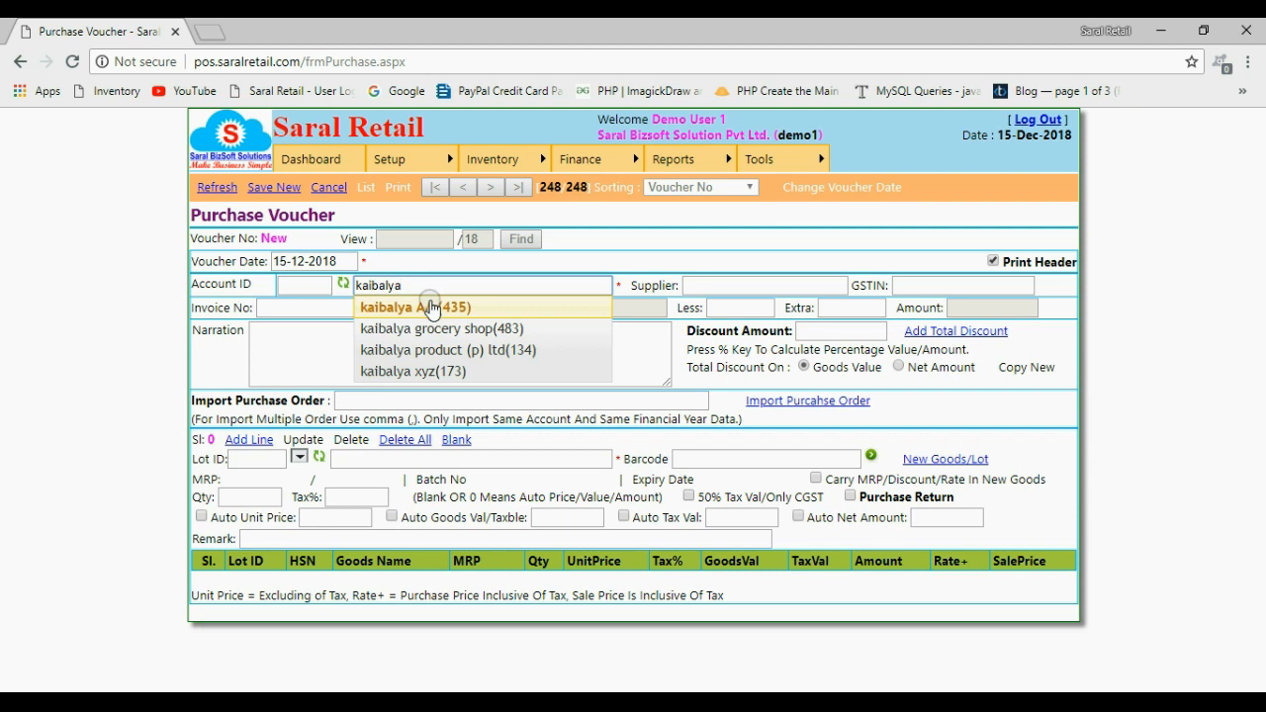
{"action": "left_click", "coordinate": [431, 307]}
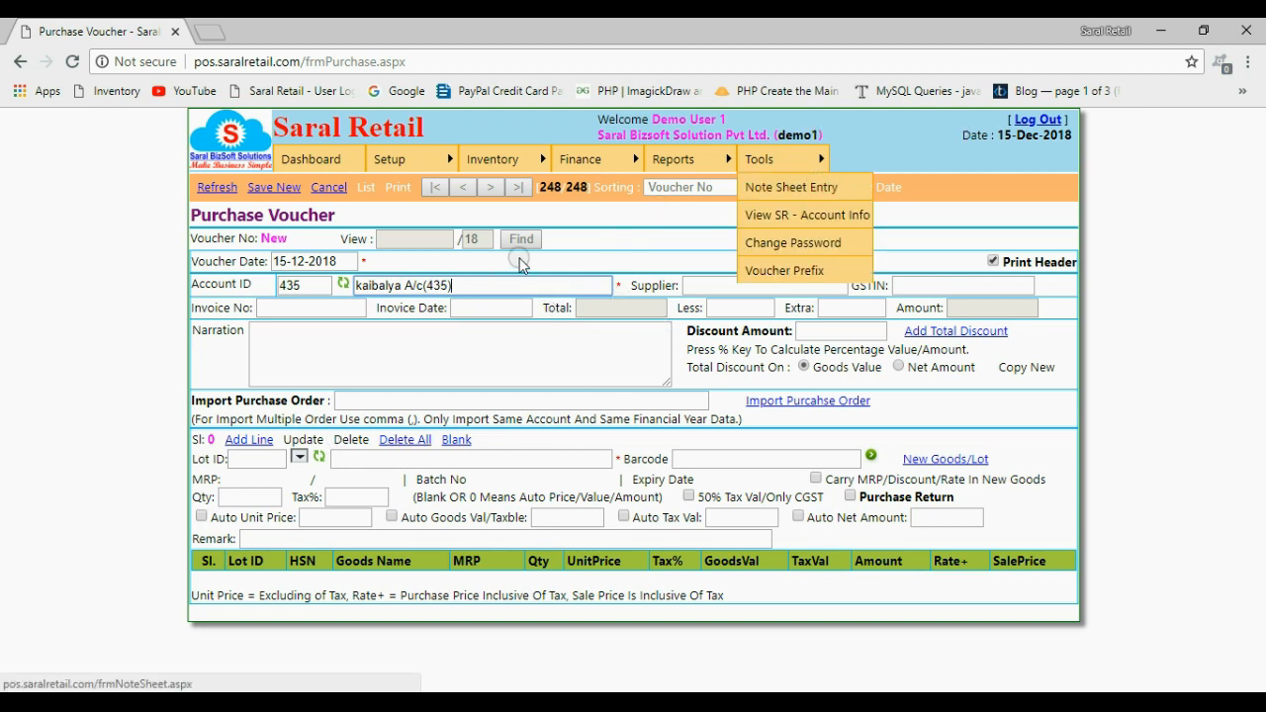
Fill in the supplier's GSTIN, and enter invoice number 256 with invoice date 14-12-2018 on the voucher
{"action": "left_click", "coordinate": [940, 286]}
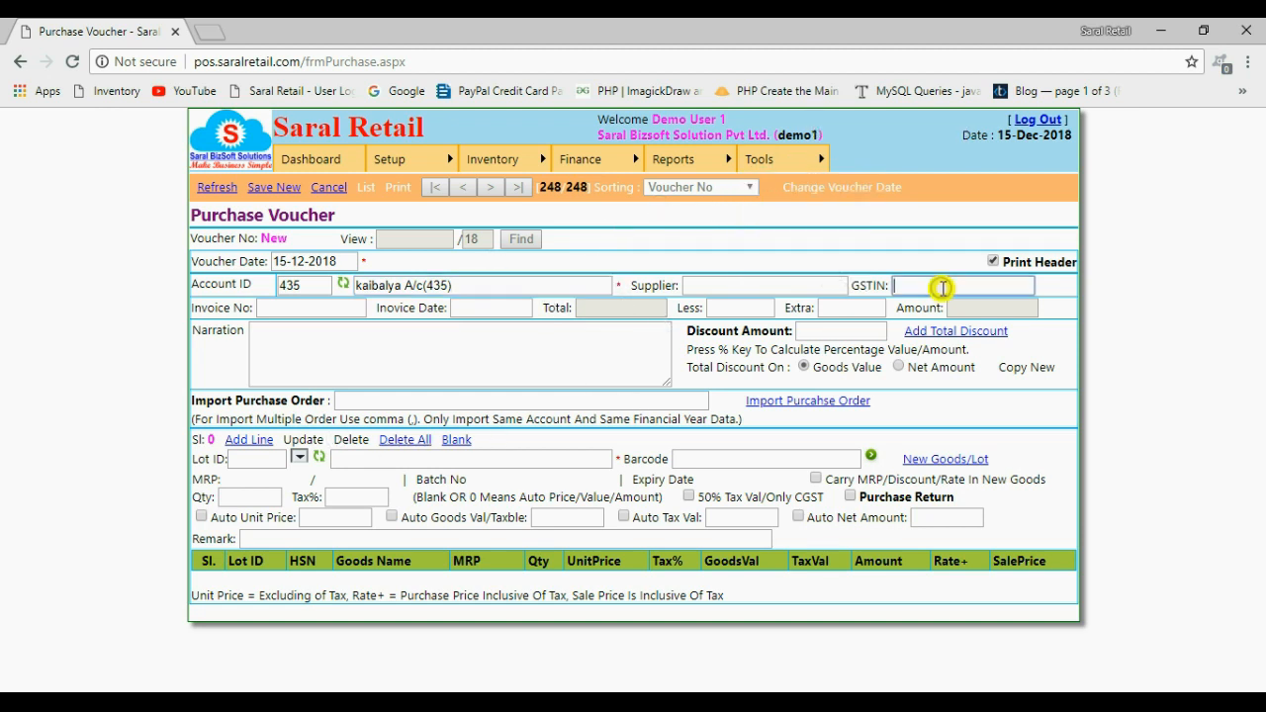
{"action": "type", "text": "21ASDF"}
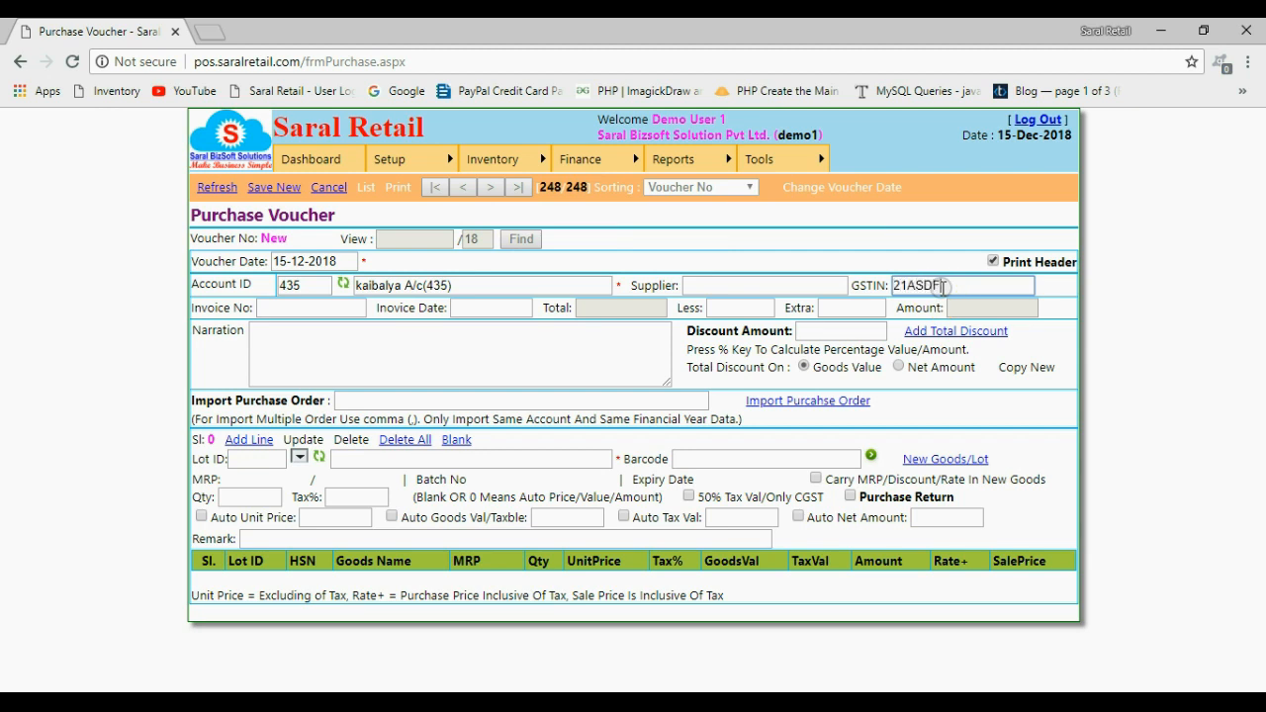
{"action": "left_click", "coordinate": [304, 313]}
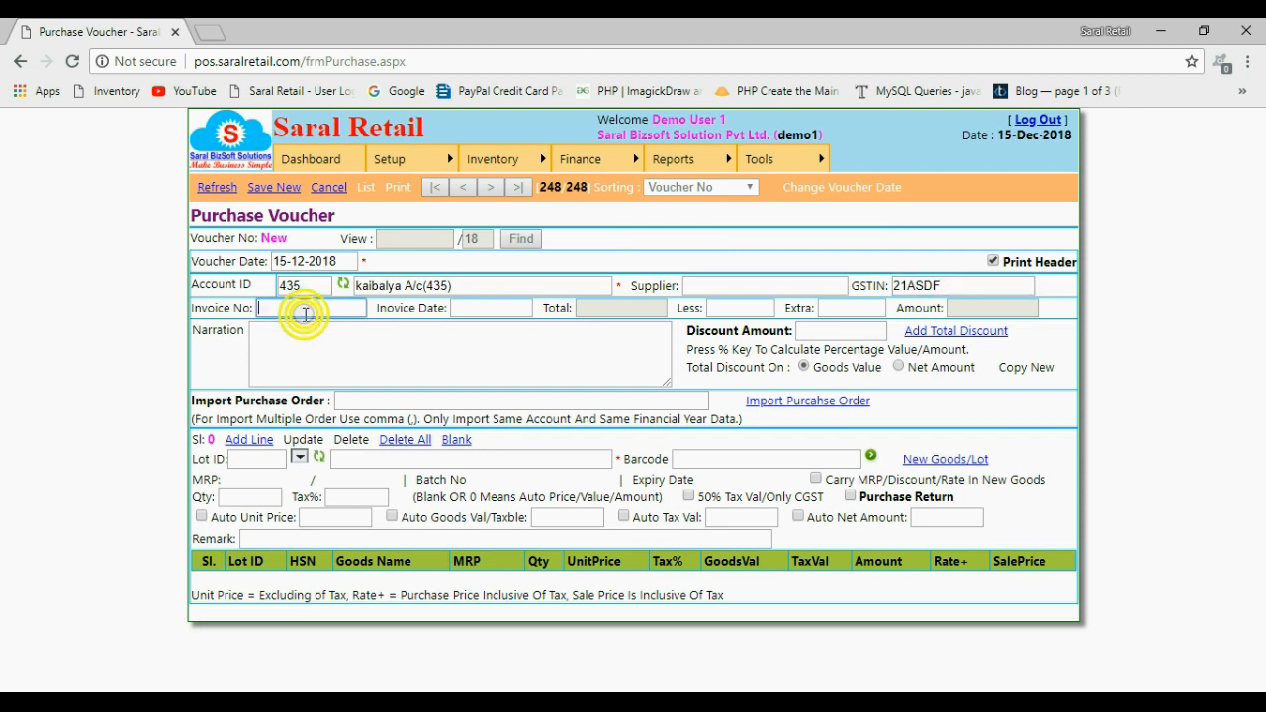
{"action": "type", "text": "256"}
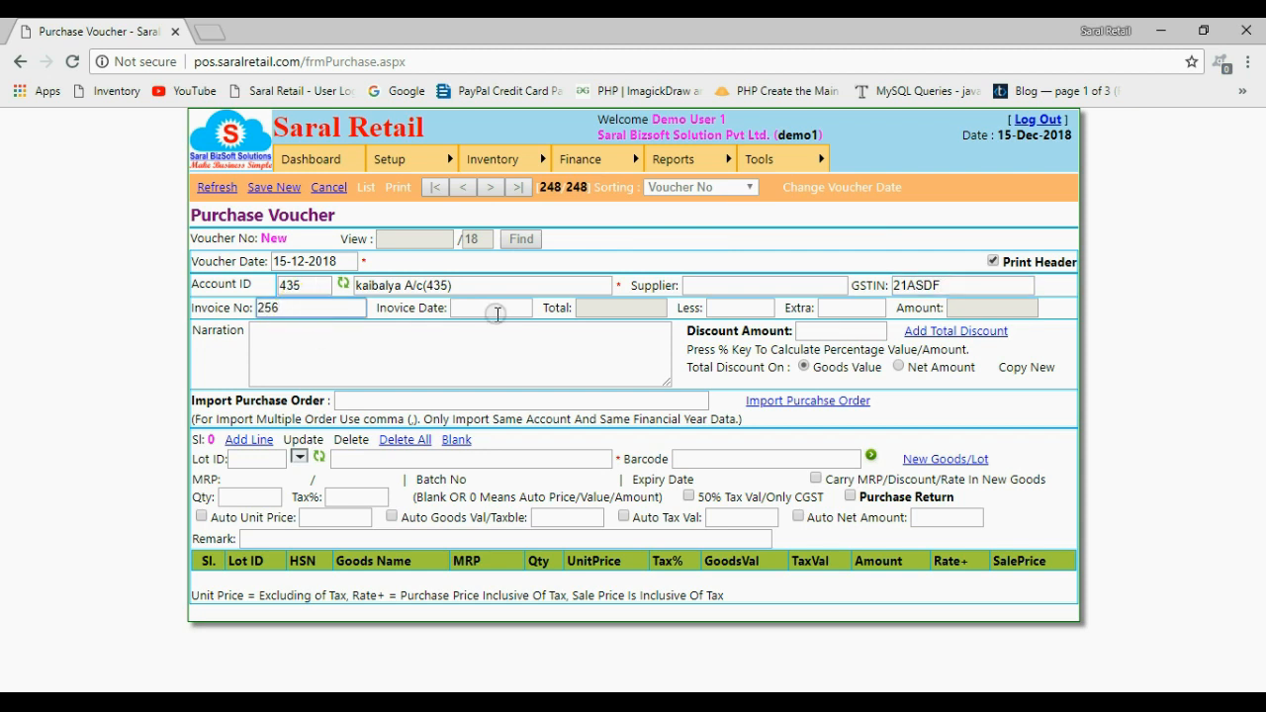
{"action": "left_click", "coordinate": [497, 311]}
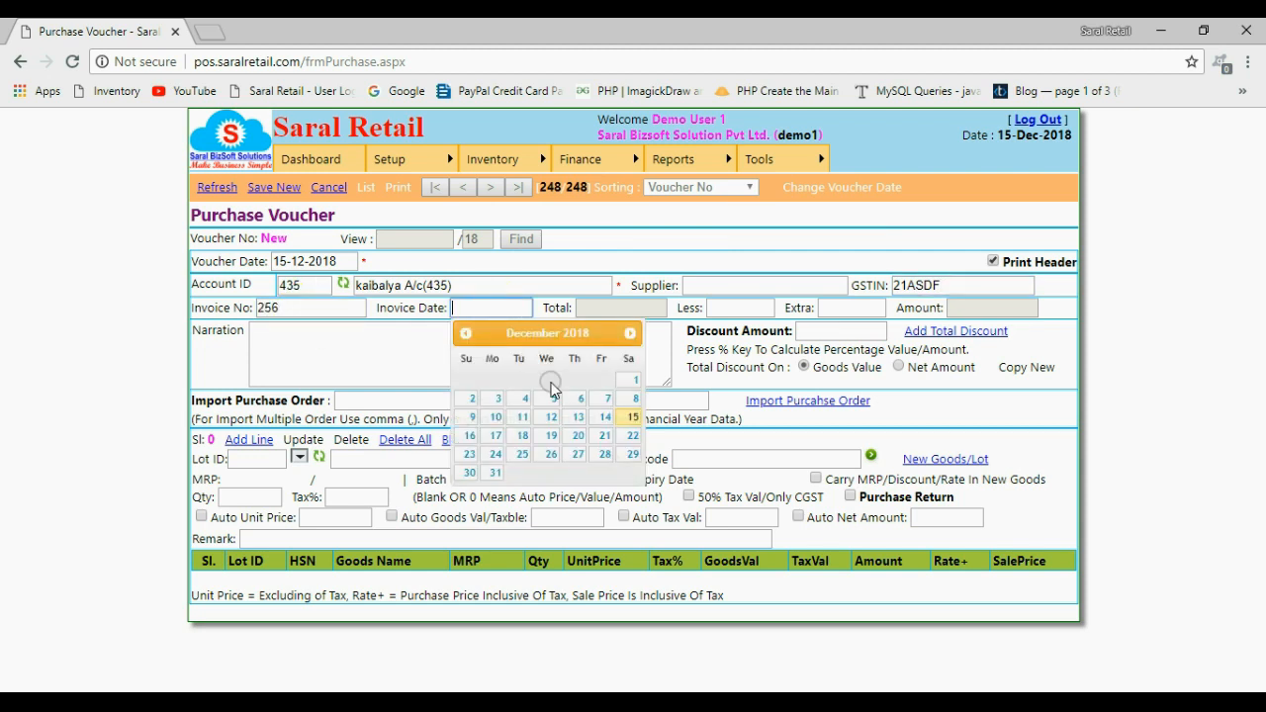
{"action": "left_click", "coordinate": [605, 417]}
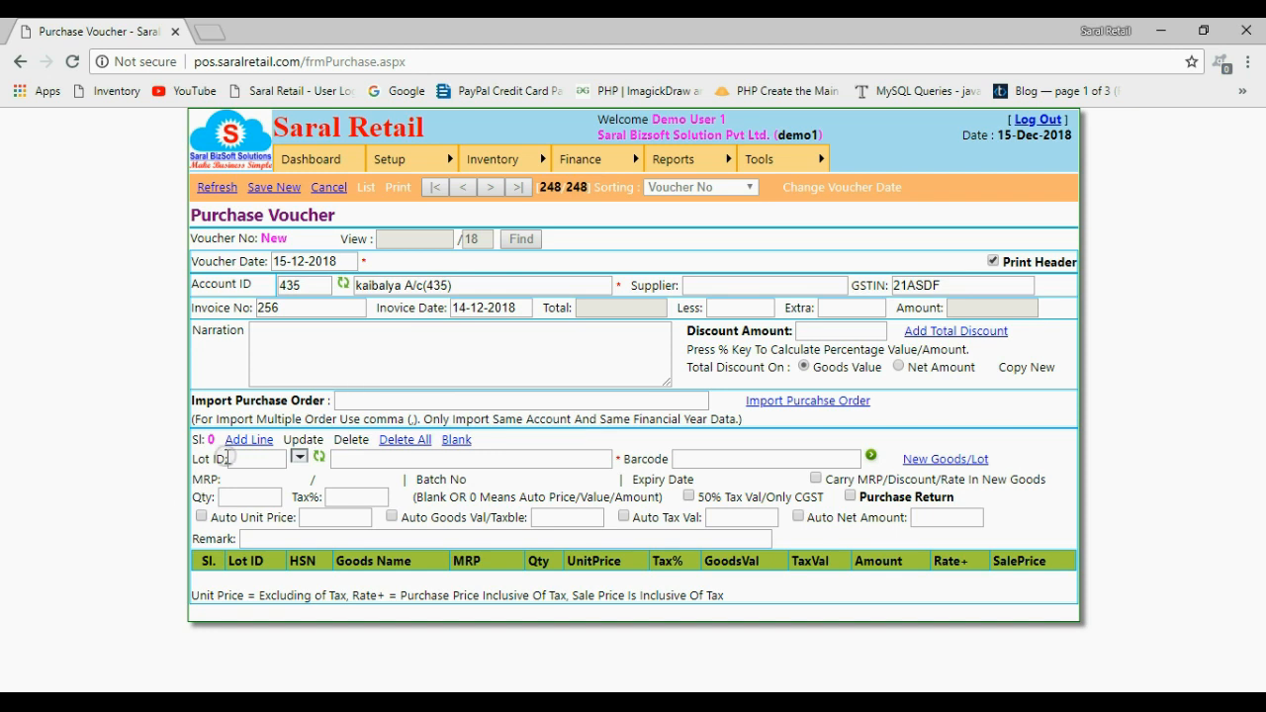
Search the existing goods for "glaxy" in the voucher's item line
{"action": "left_click_drag", "start_coordinate": [226, 459], "coordinate": [191, 465]}
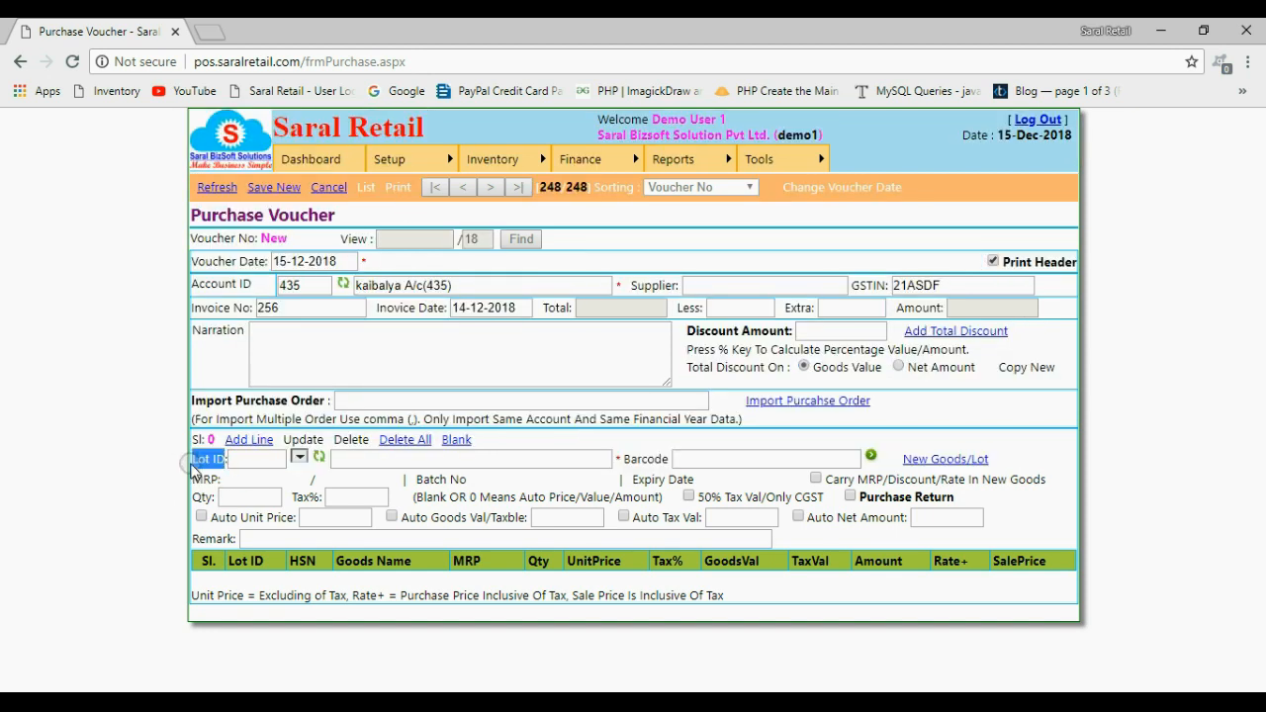
{"action": "left_click", "coordinate": [366, 461]}
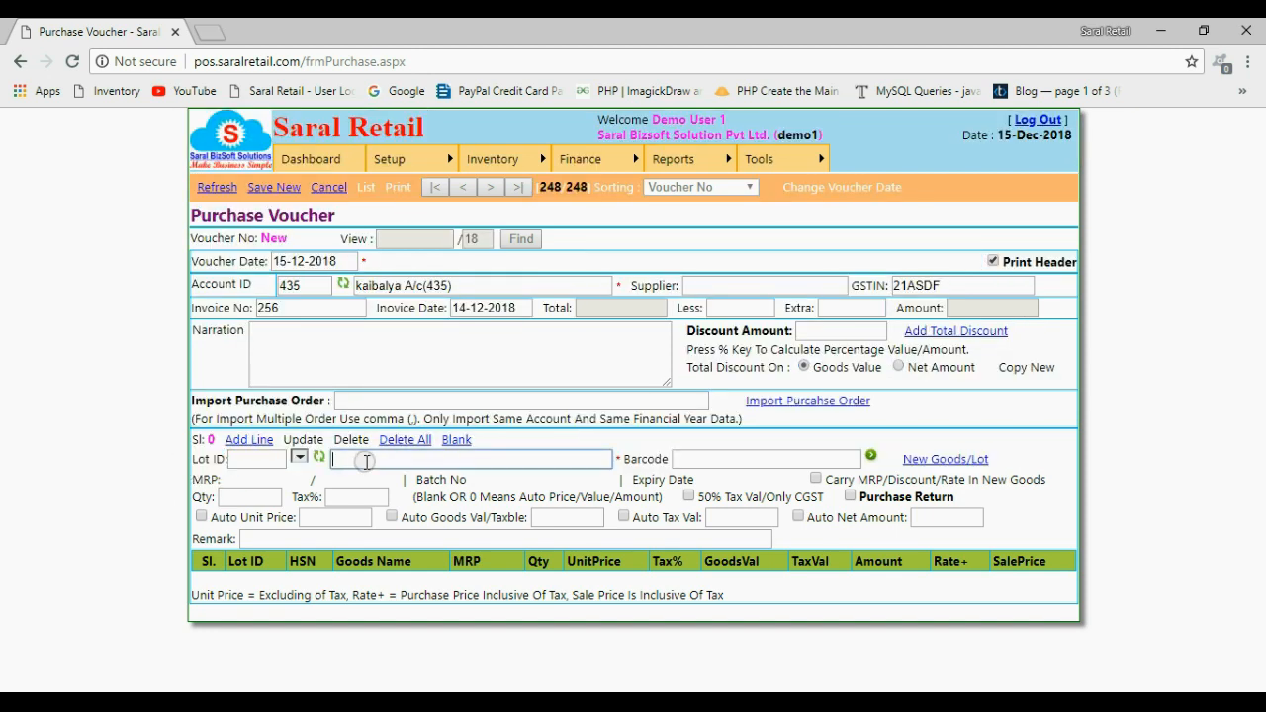
{"action": "type", "text": "glaxy"}
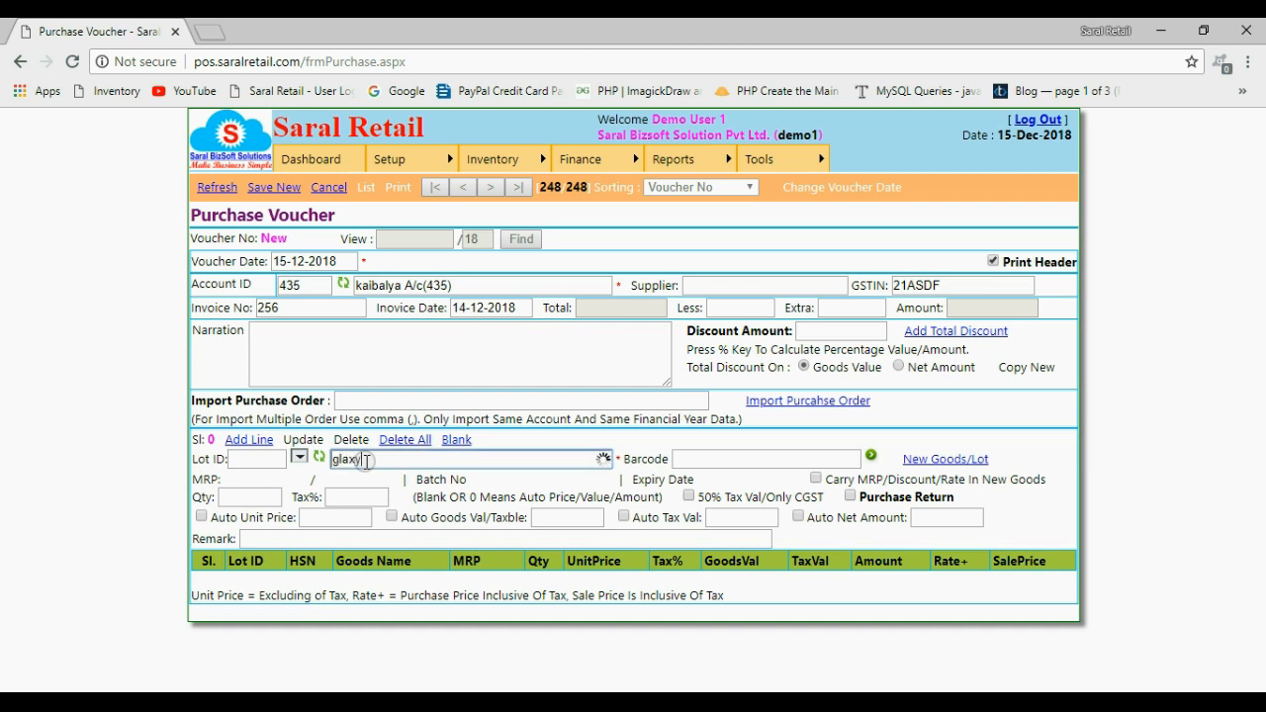
{"action": "left_click_drag", "start_coordinate": [364, 461], "coordinate": [335, 461]}
{"action": "left_click", "coordinate": [435, 463]}
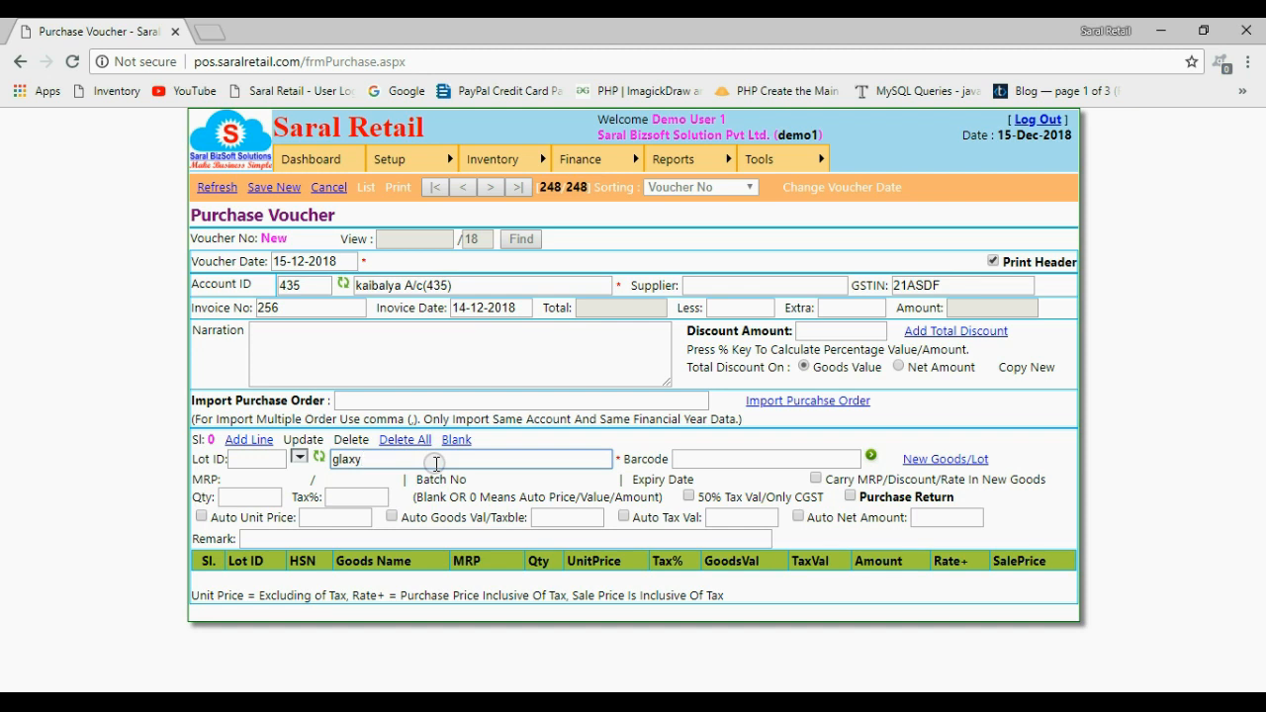
Begin creating new goods from the voucher and set the company to SUMSUNG
{"action": "left_click", "coordinate": [958, 467]}
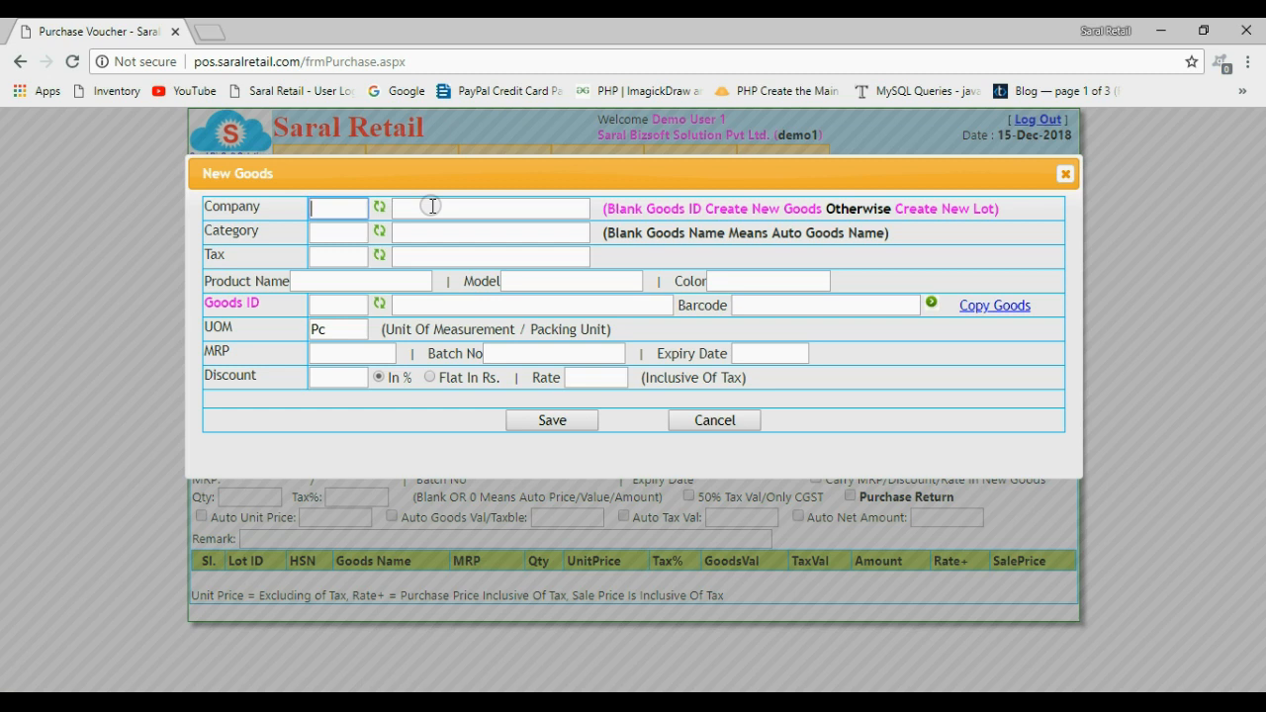
{"action": "left_click", "coordinate": [276, 209]}
{"action": "left_click_drag", "start_coordinate": [275, 210], "coordinate": [205, 208]}
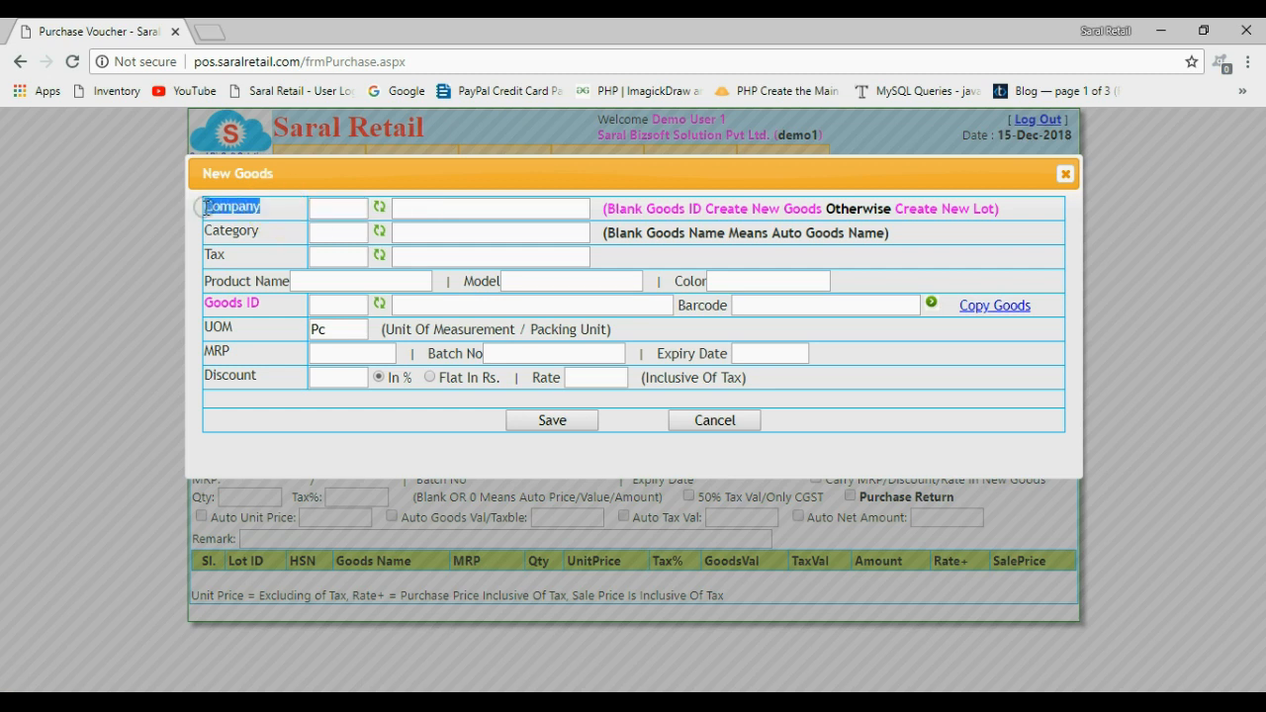
{"action": "left_click", "coordinate": [421, 209]}
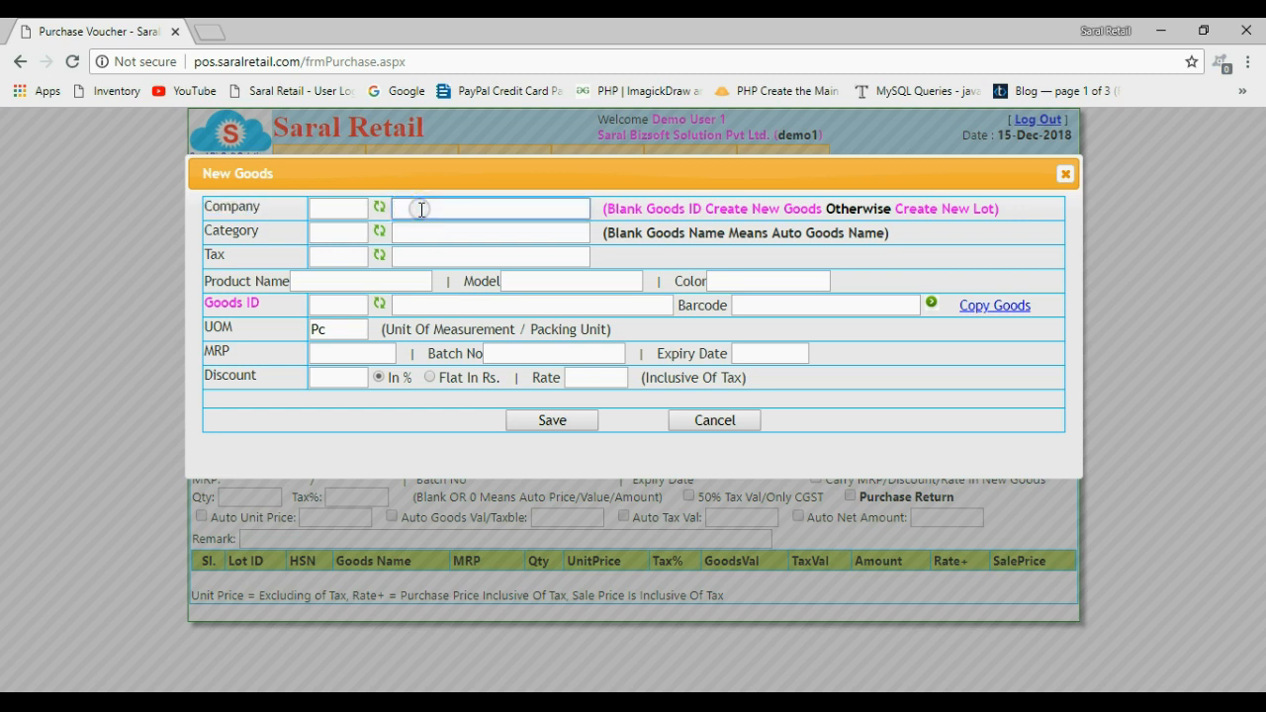
{"action": "type", "text": "sum"}
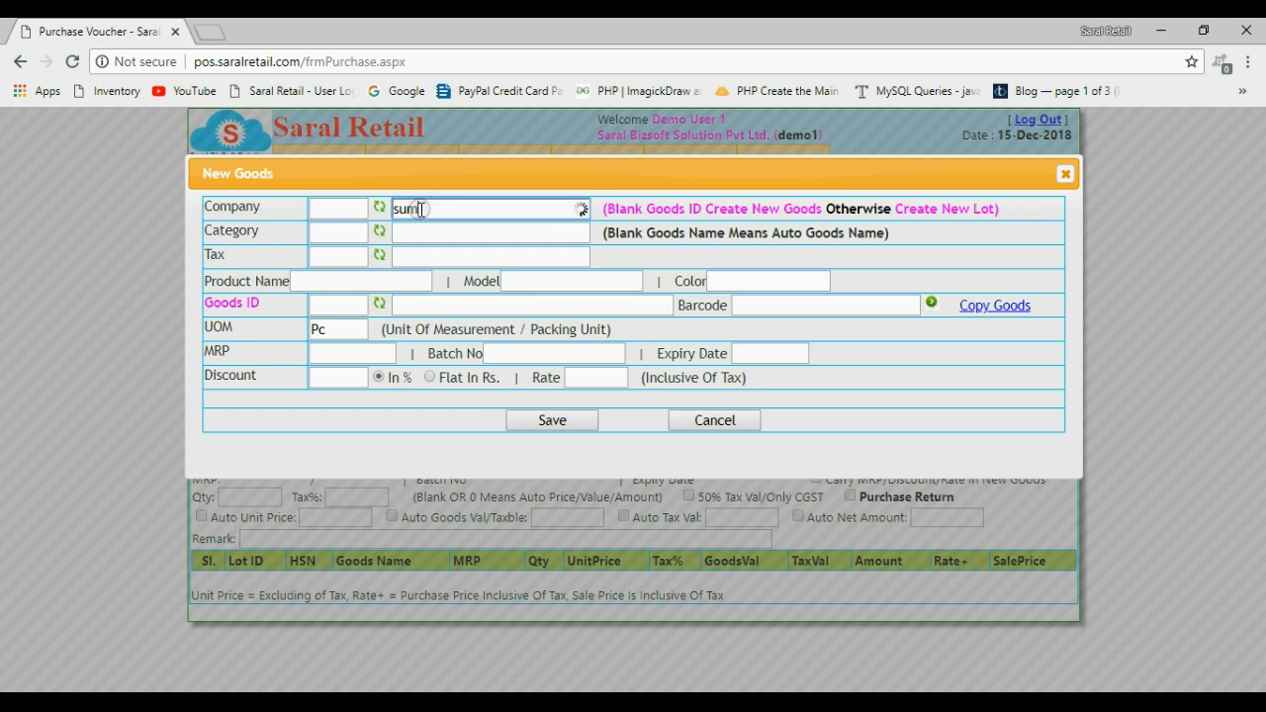
{"action": "type", "text": "su"}
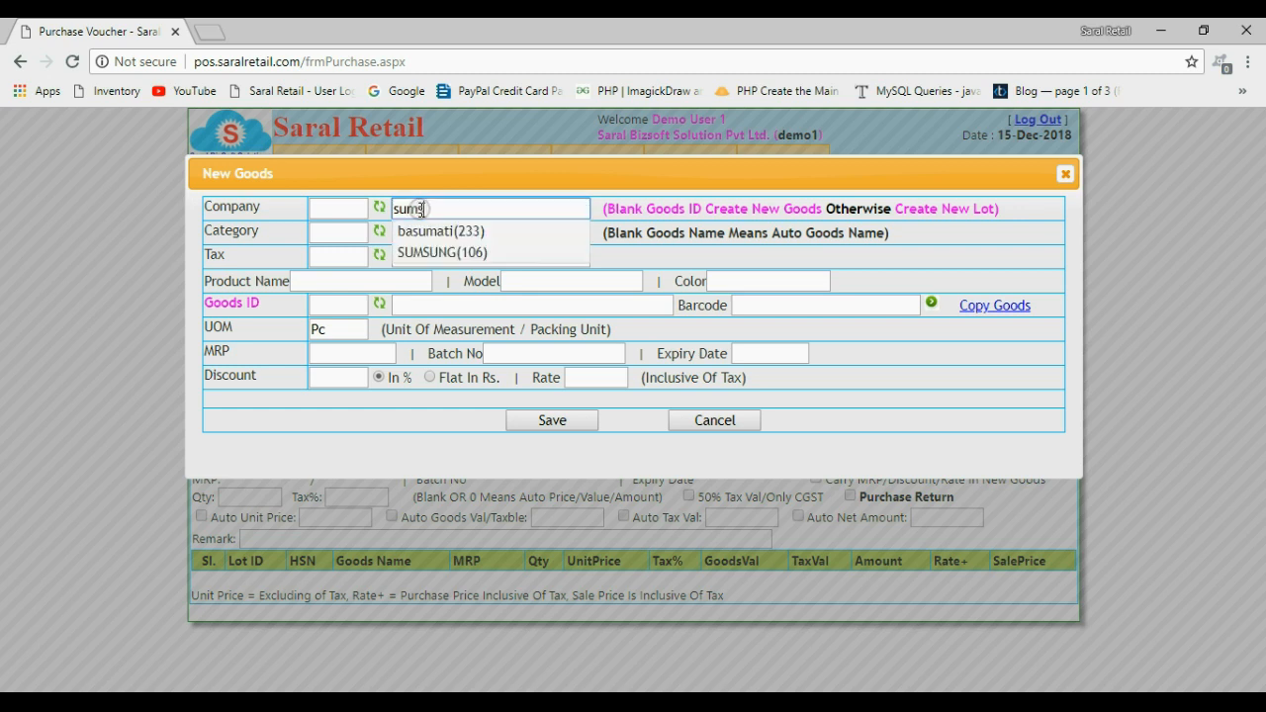
{"action": "left_click", "coordinate": [443, 232]}
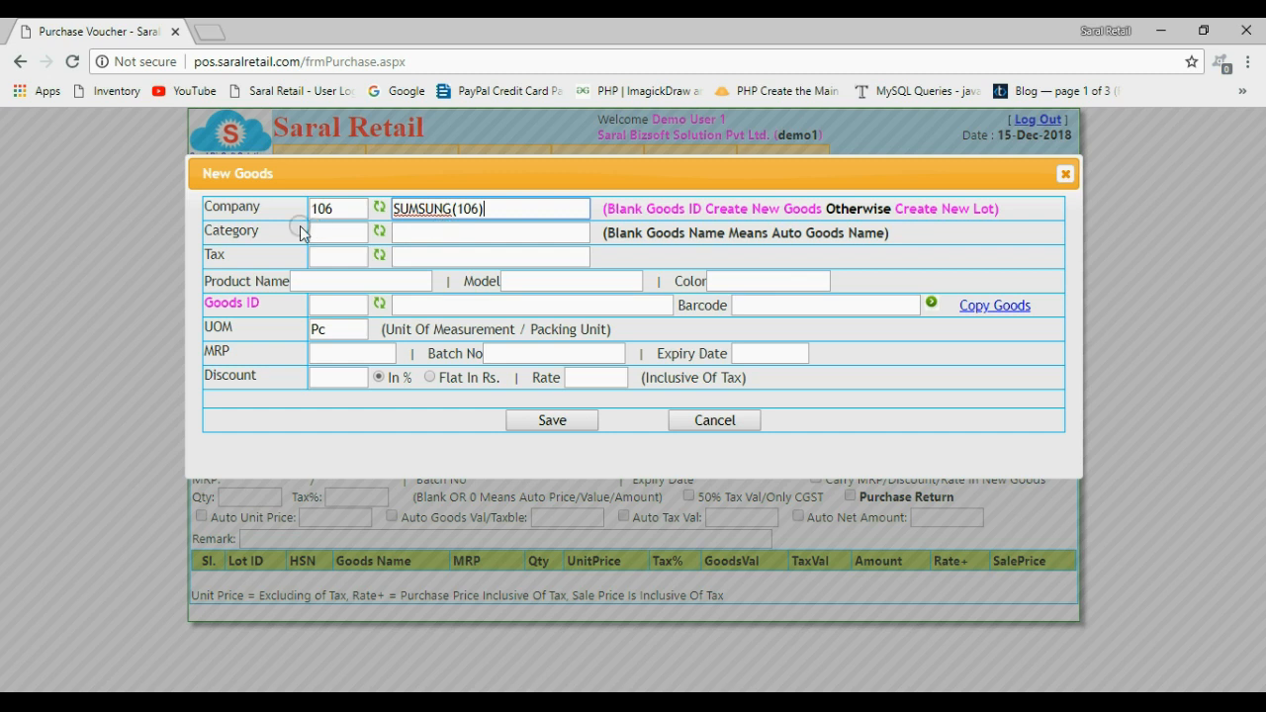
Set the new goods' category to mobile and the tax to GST @ 18%
{"action": "left_click_drag", "start_coordinate": [262, 236], "coordinate": [204, 233]}
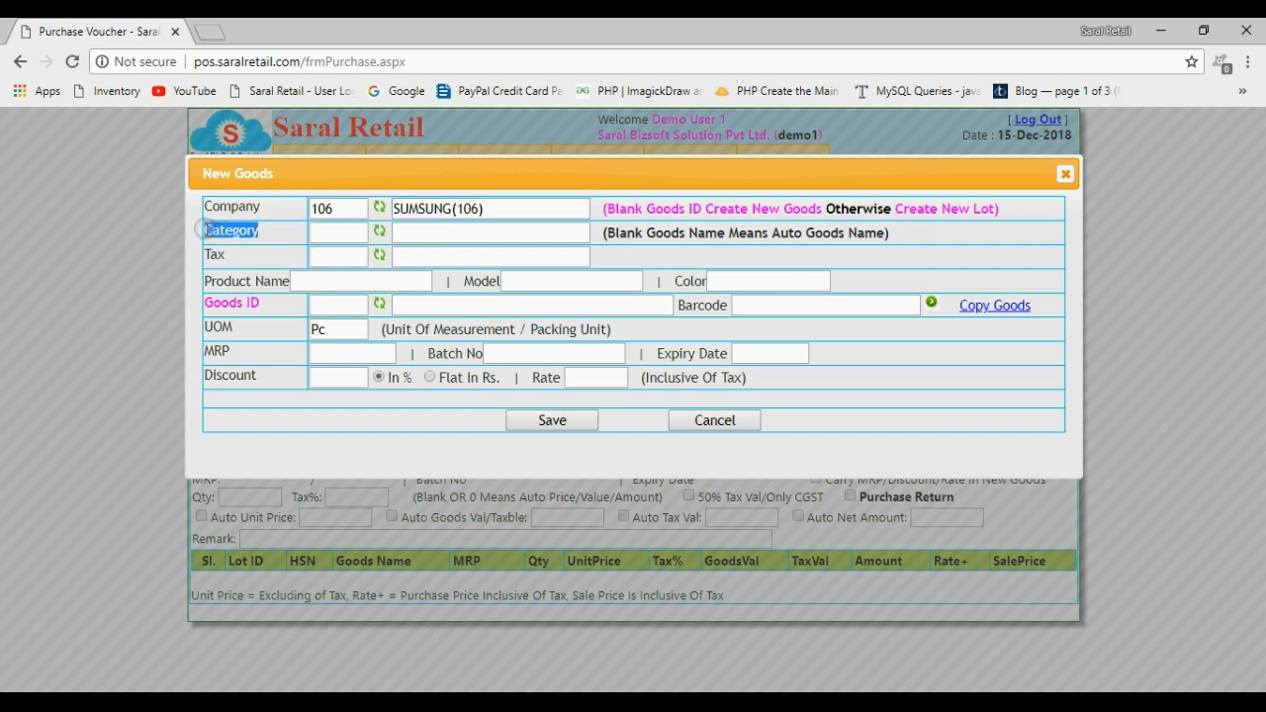
{"action": "left_click", "coordinate": [406, 234]}
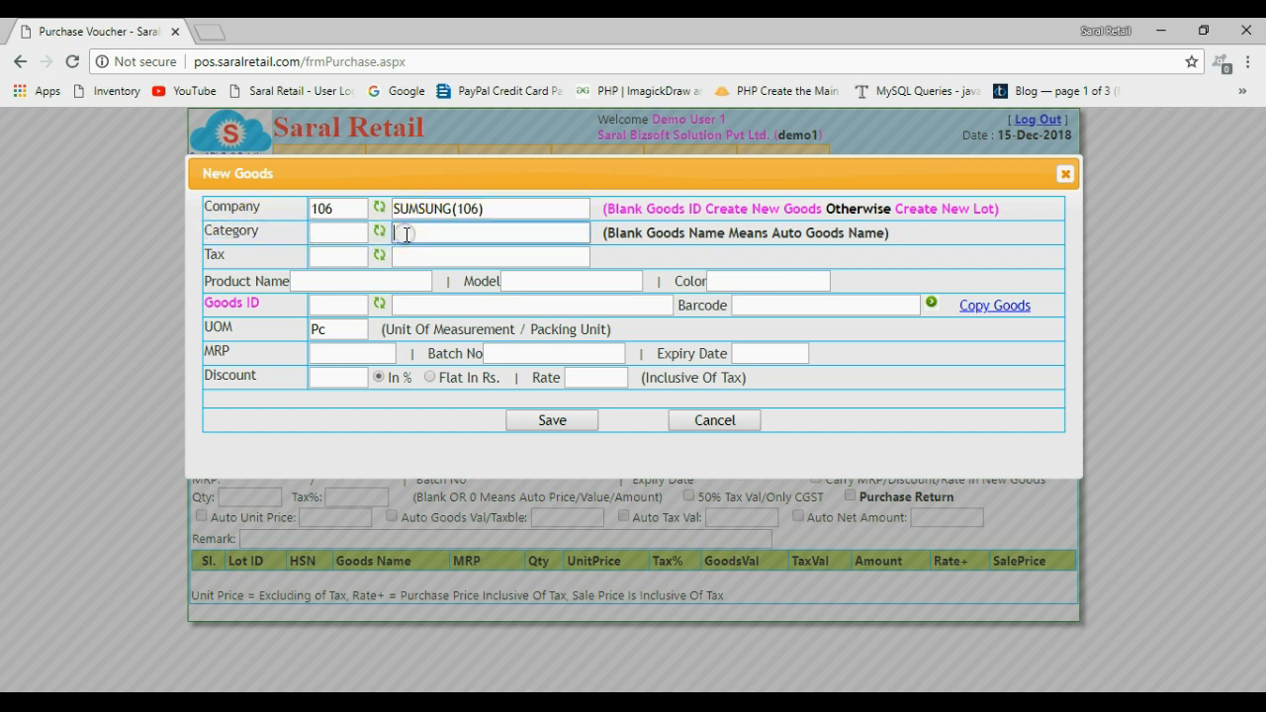
{"action": "type", "text": "mobile"}
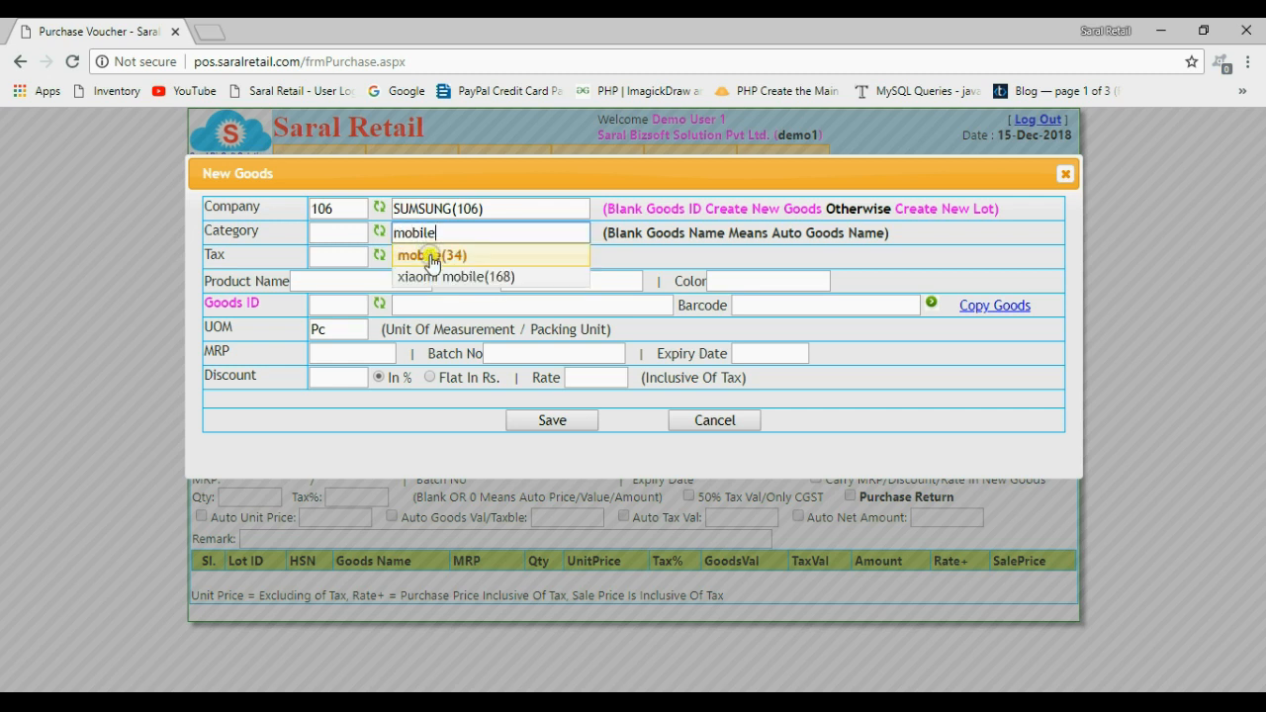
{"action": "left_click", "coordinate": [432, 255]}
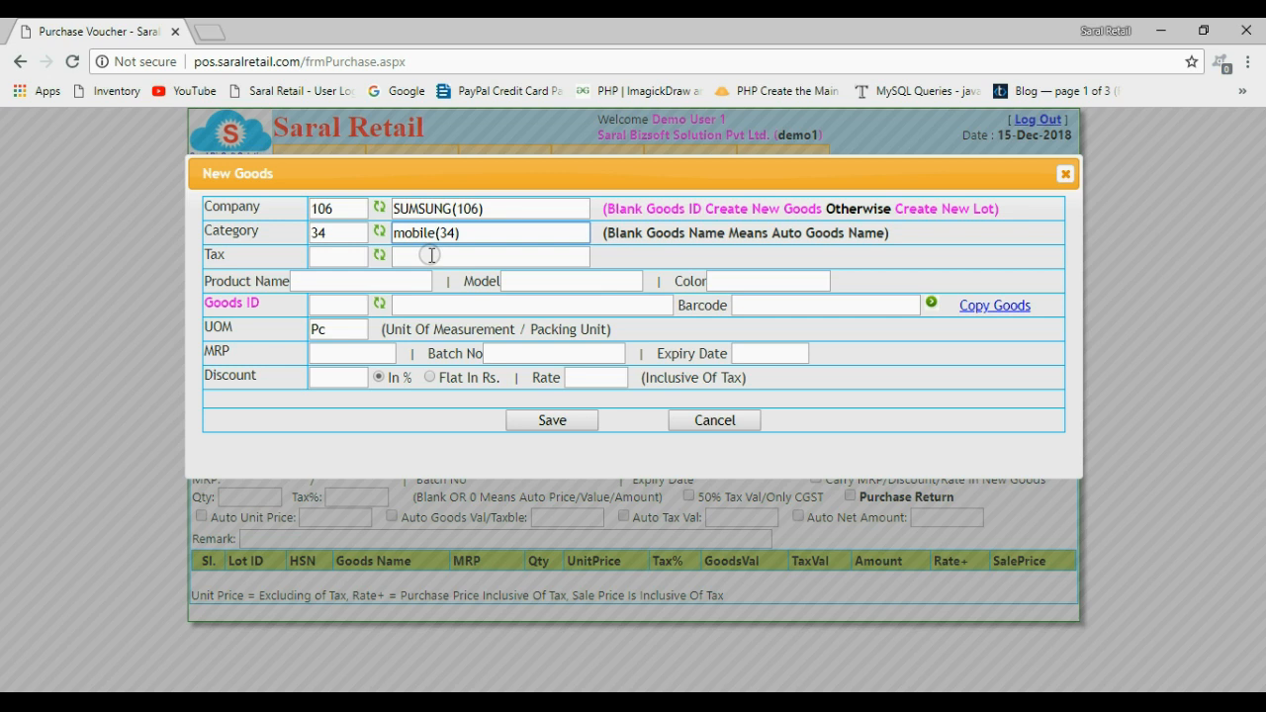
{"action": "left_click_drag", "start_coordinate": [242, 253], "coordinate": [204, 256]}
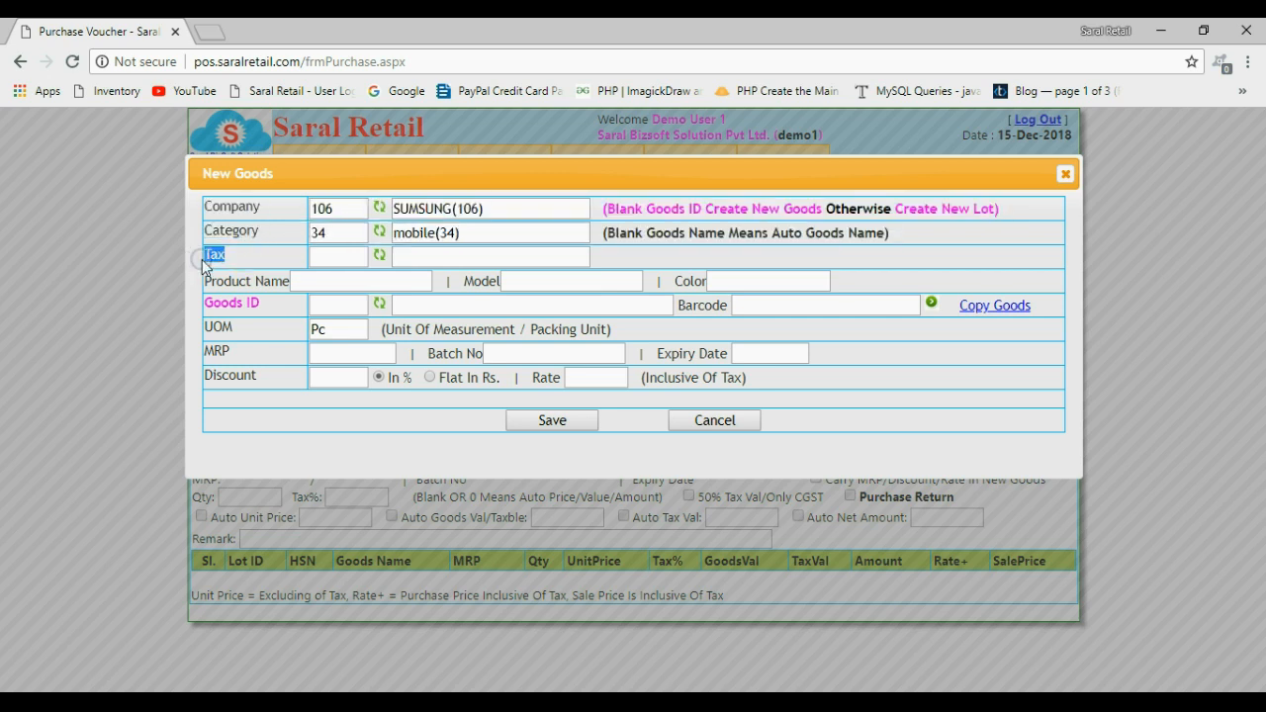
{"action": "left_click", "coordinate": [424, 257]}
{"action": "type", "text": "gst"}
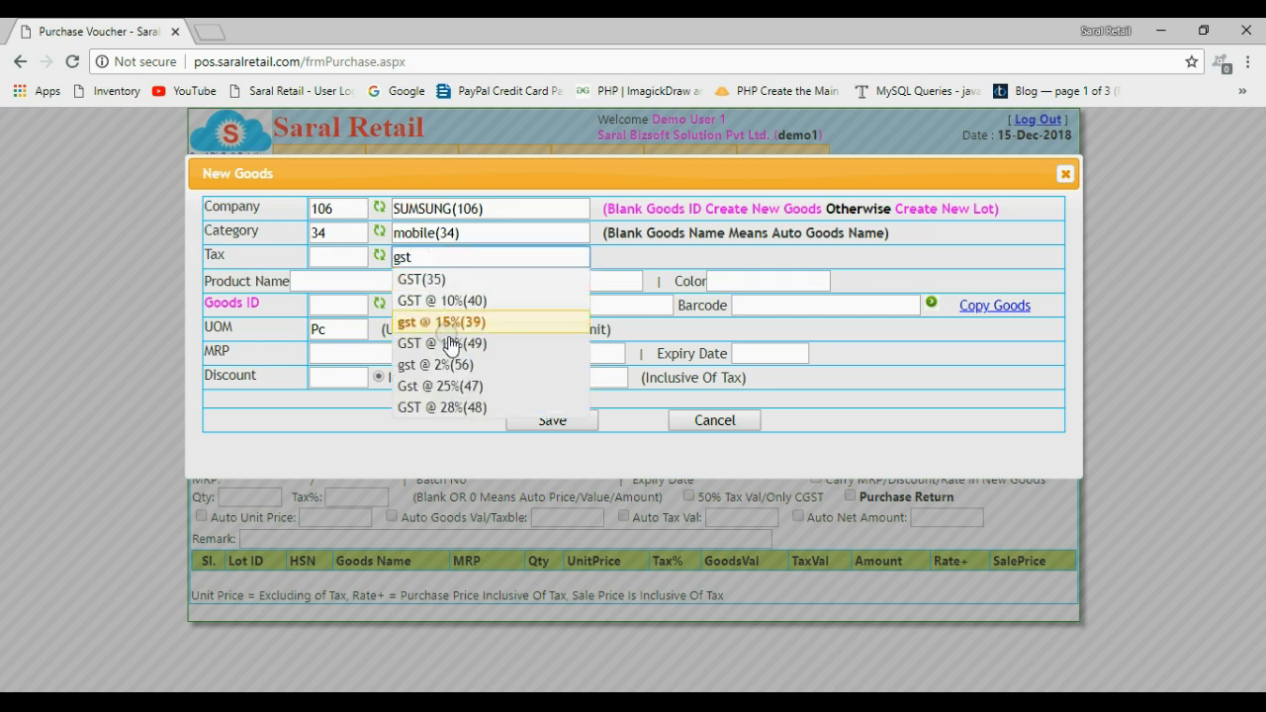
{"action": "left_click", "coordinate": [452, 344]}
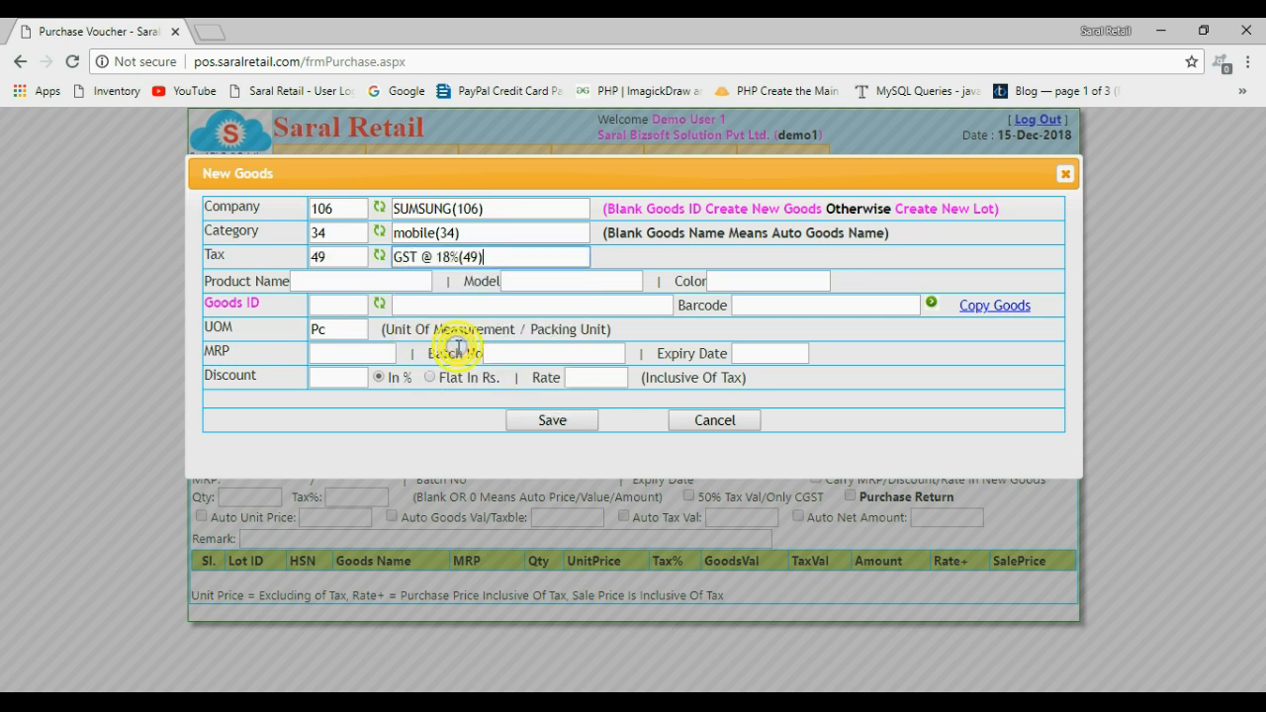
Enter Galaxy Note 2 as the new goods' product name and 12456 as the model
{"action": "left_click", "coordinate": [299, 281]}
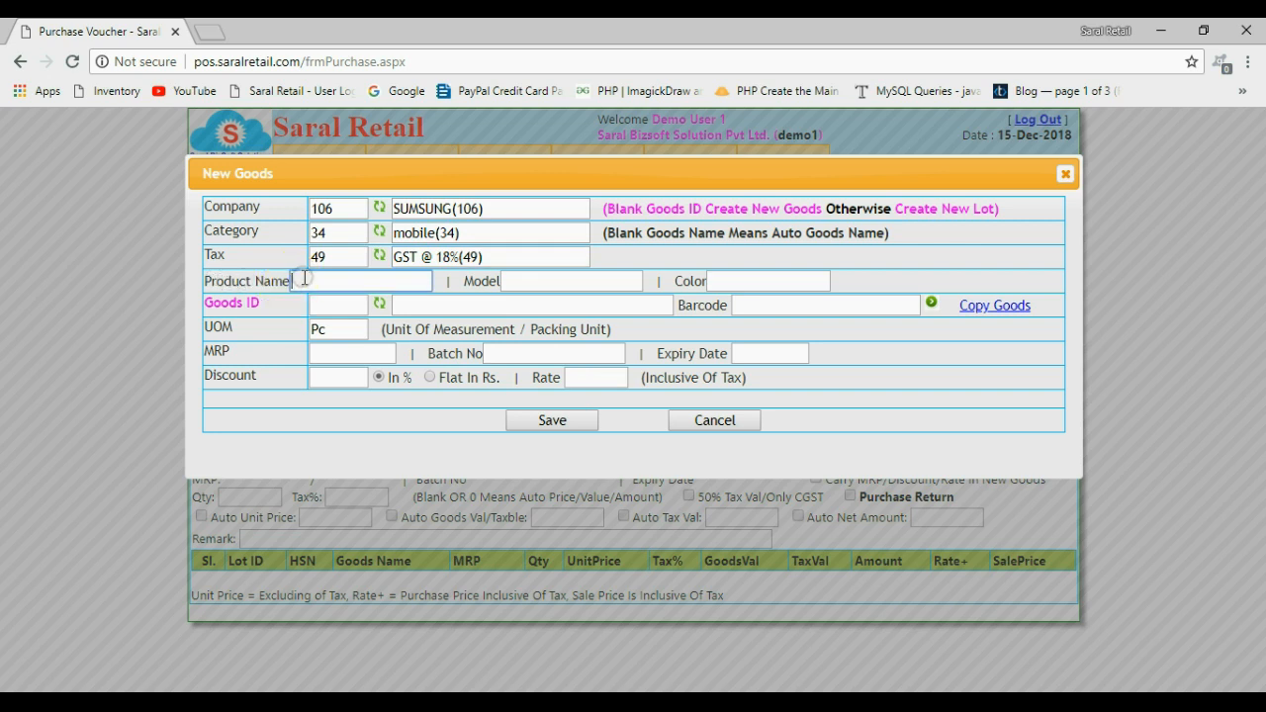
{"action": "type", "text": "Galaxy Note 1"}
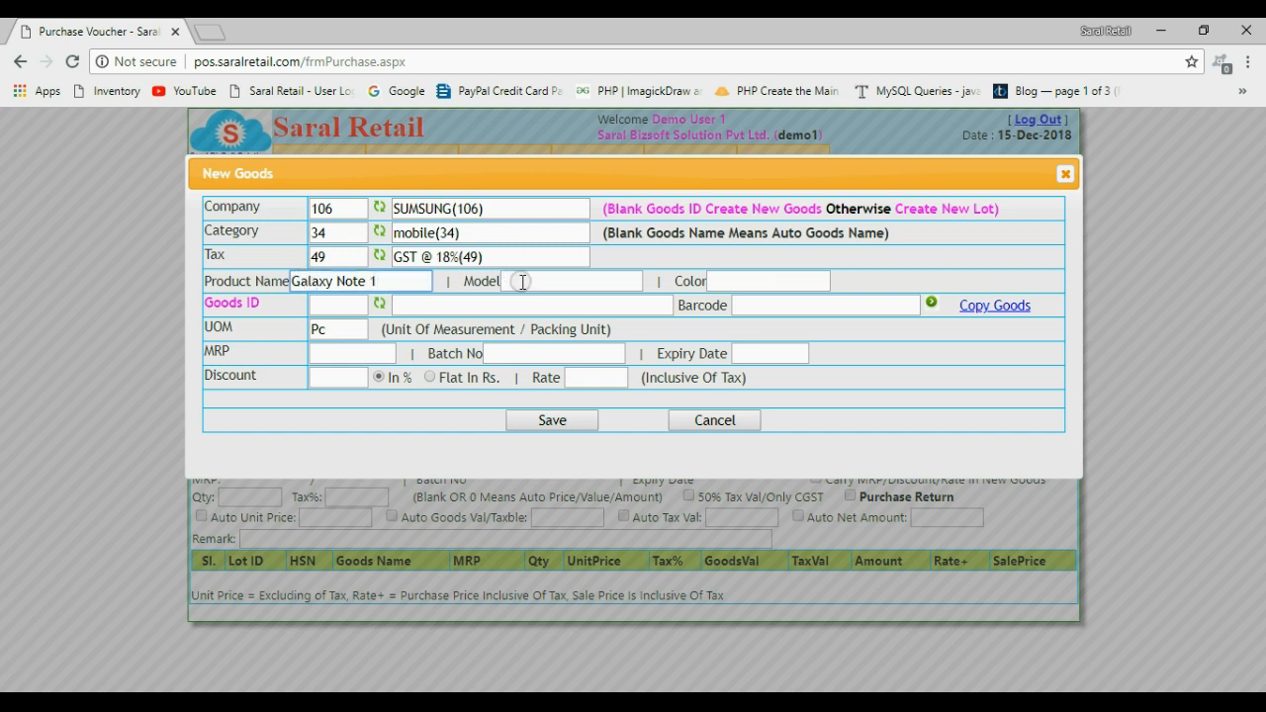
{"action": "key", "text": "BackSpace"}
{"action": "type", "text": "2"}
{"action": "left_click", "coordinate": [547, 282]}
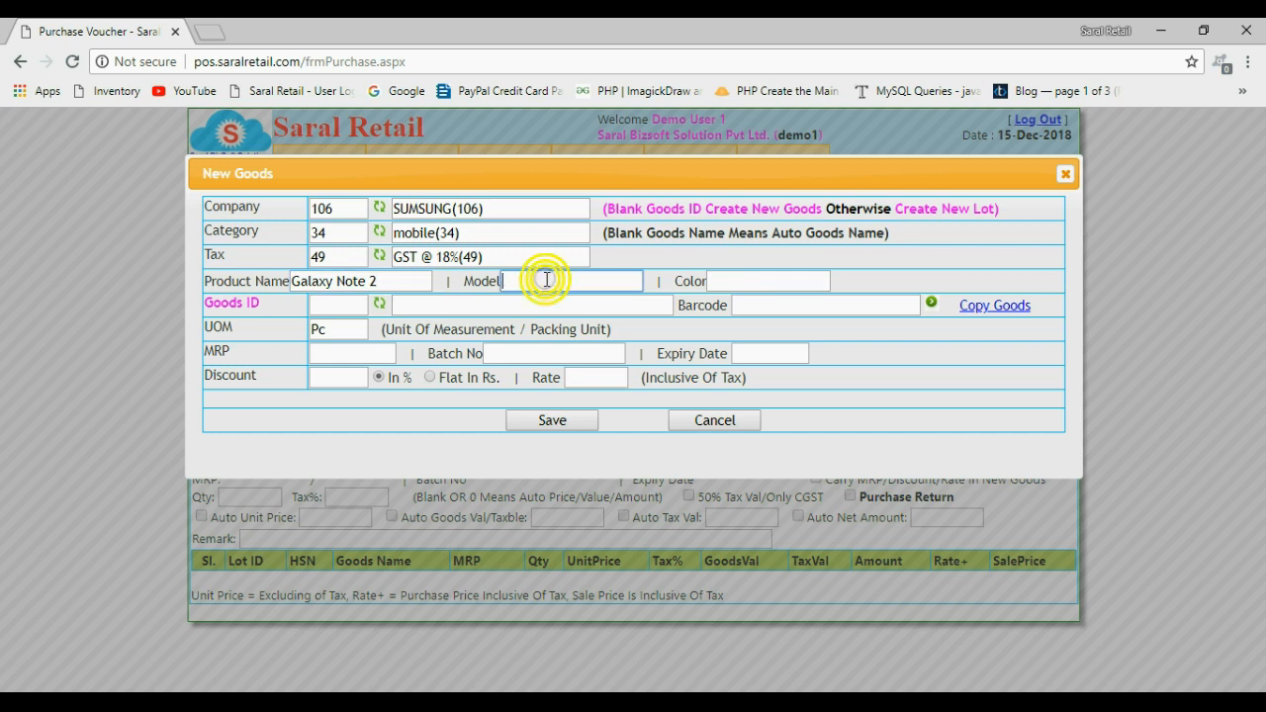
{"action": "type", "text": "12456"}
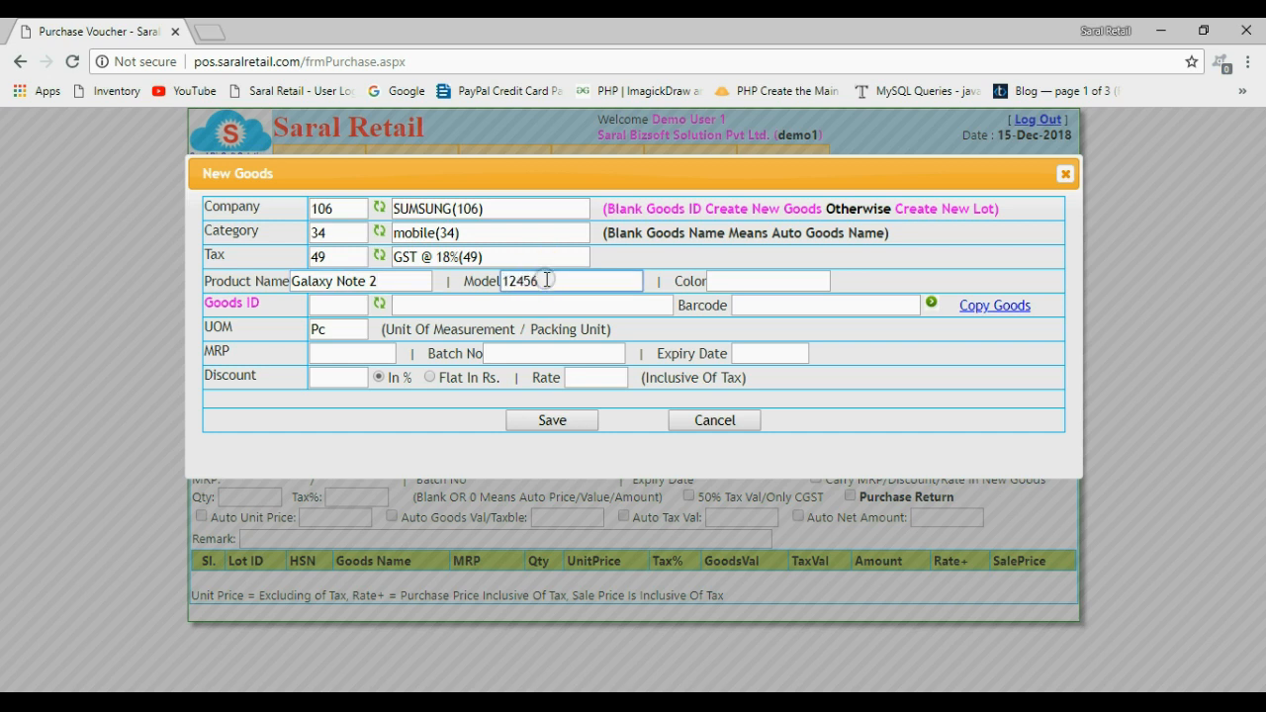
Set the new goods' MRP to 10000 and save the goods into the voucher's item line
{"action": "double_click", "coordinate": [313, 327]}
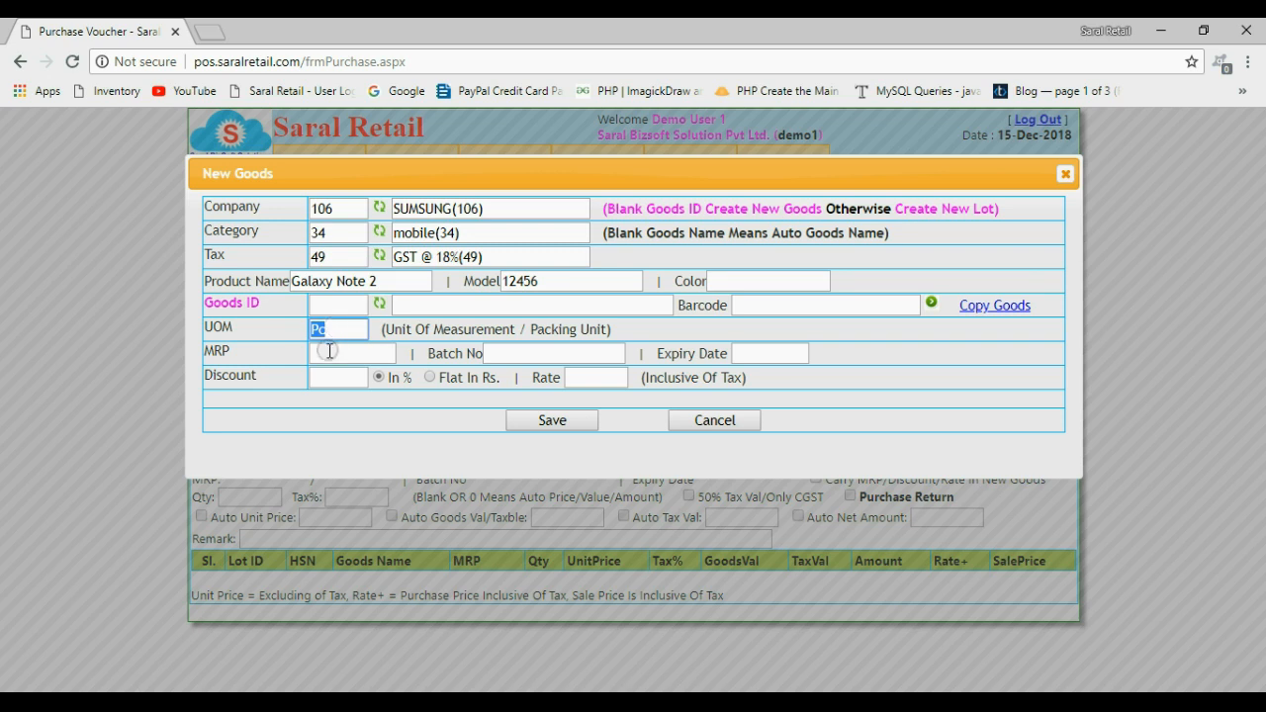
{"action": "left_click", "coordinate": [329, 350]}
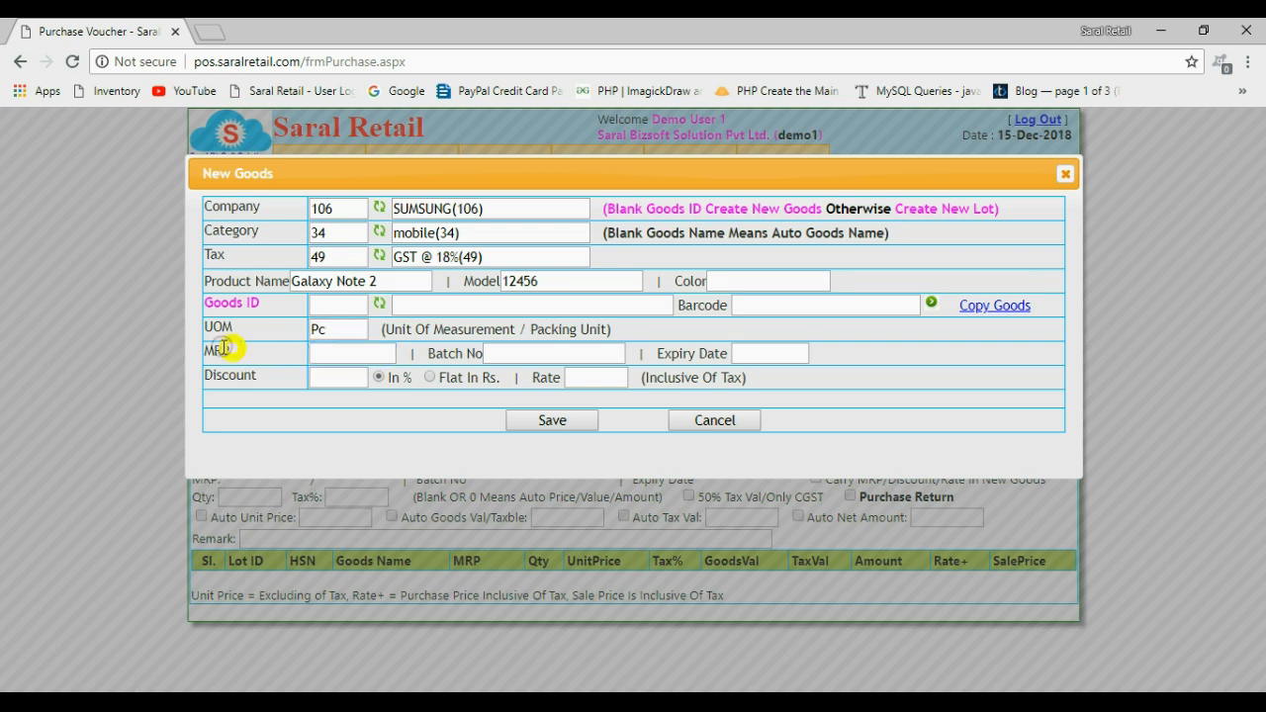
{"action": "left_click", "coordinate": [392, 283]}
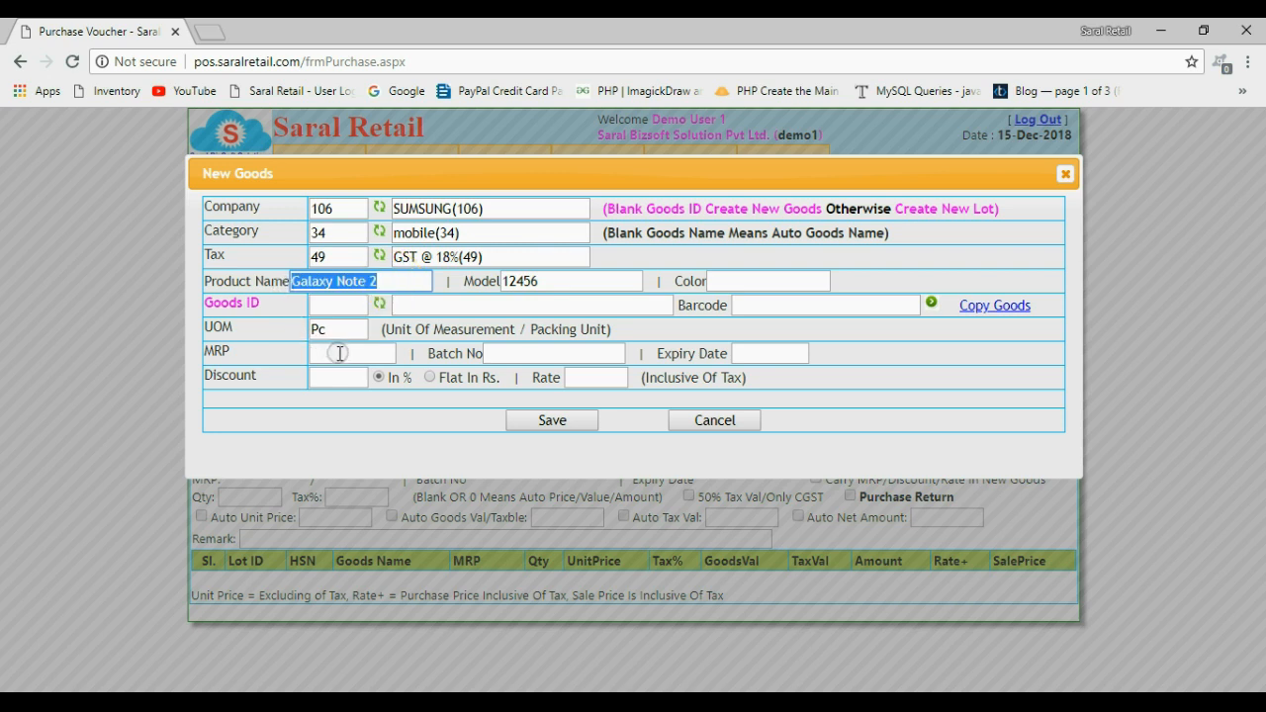
{"action": "left_click", "coordinate": [339, 353]}
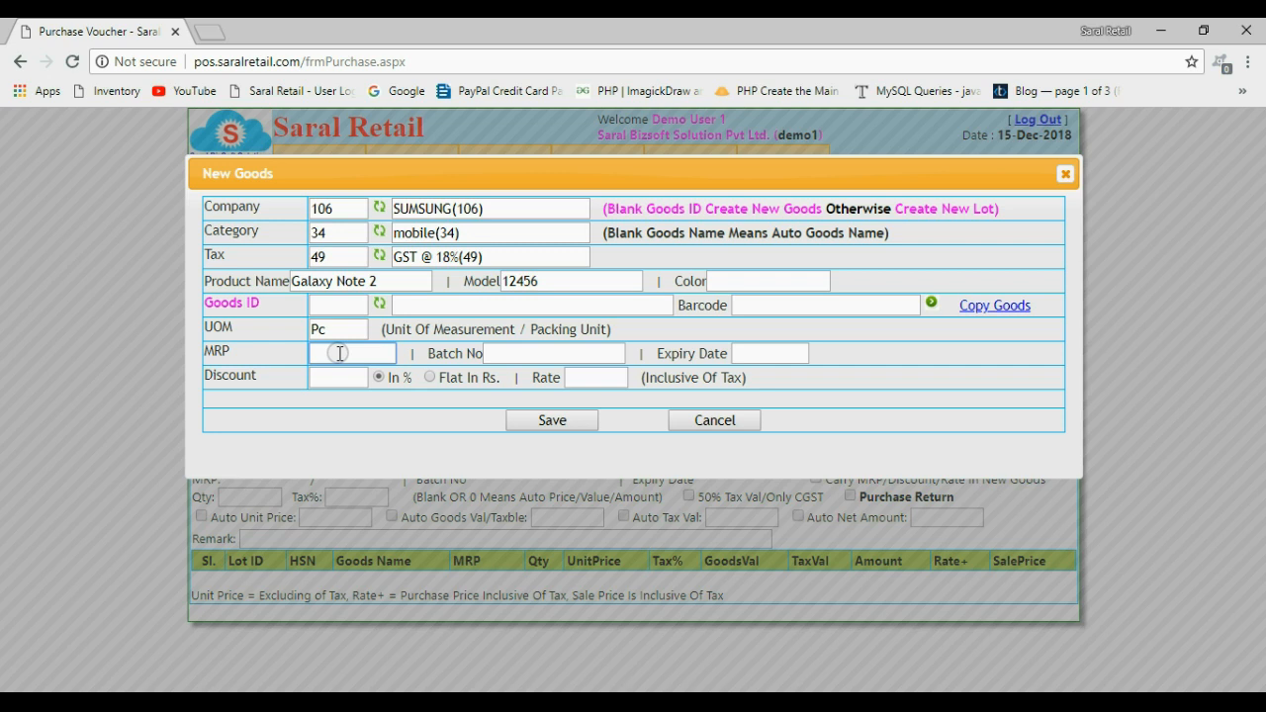
{"action": "type", "text": "10000"}
{"action": "left_click_drag", "start_coordinate": [334, 353], "coordinate": [309, 363]}
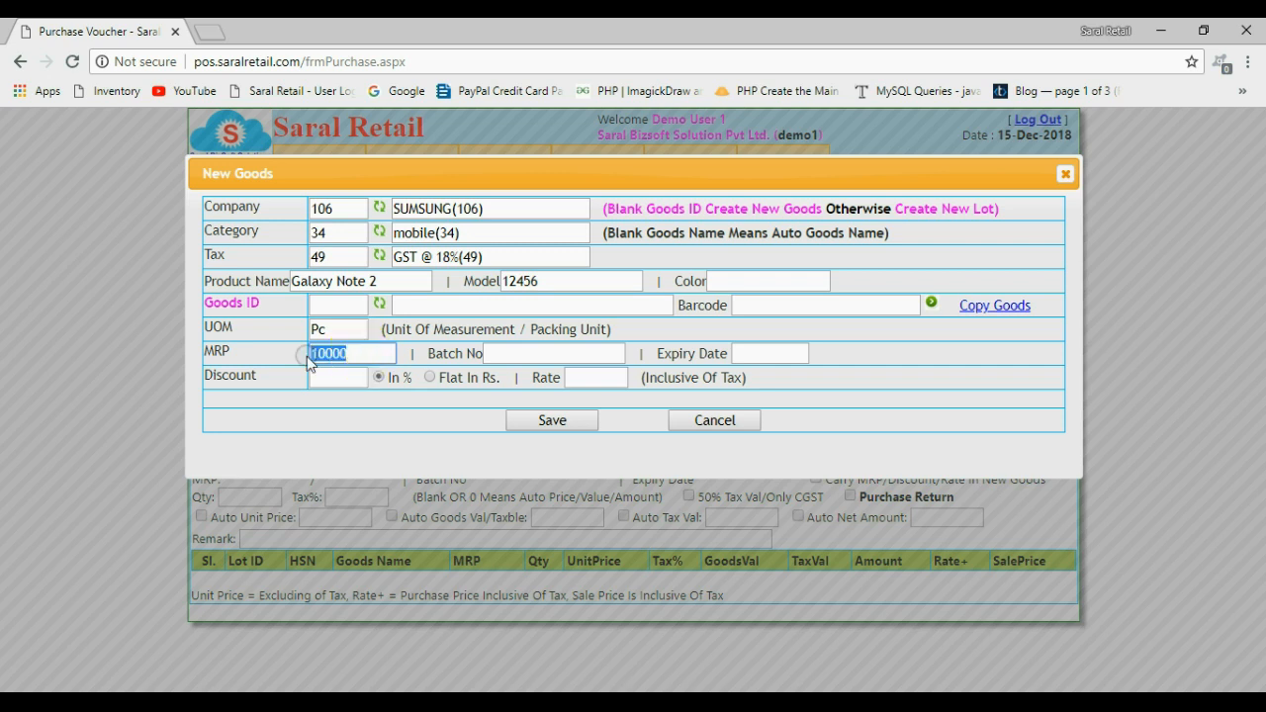
{"action": "left_click", "coordinate": [571, 421]}
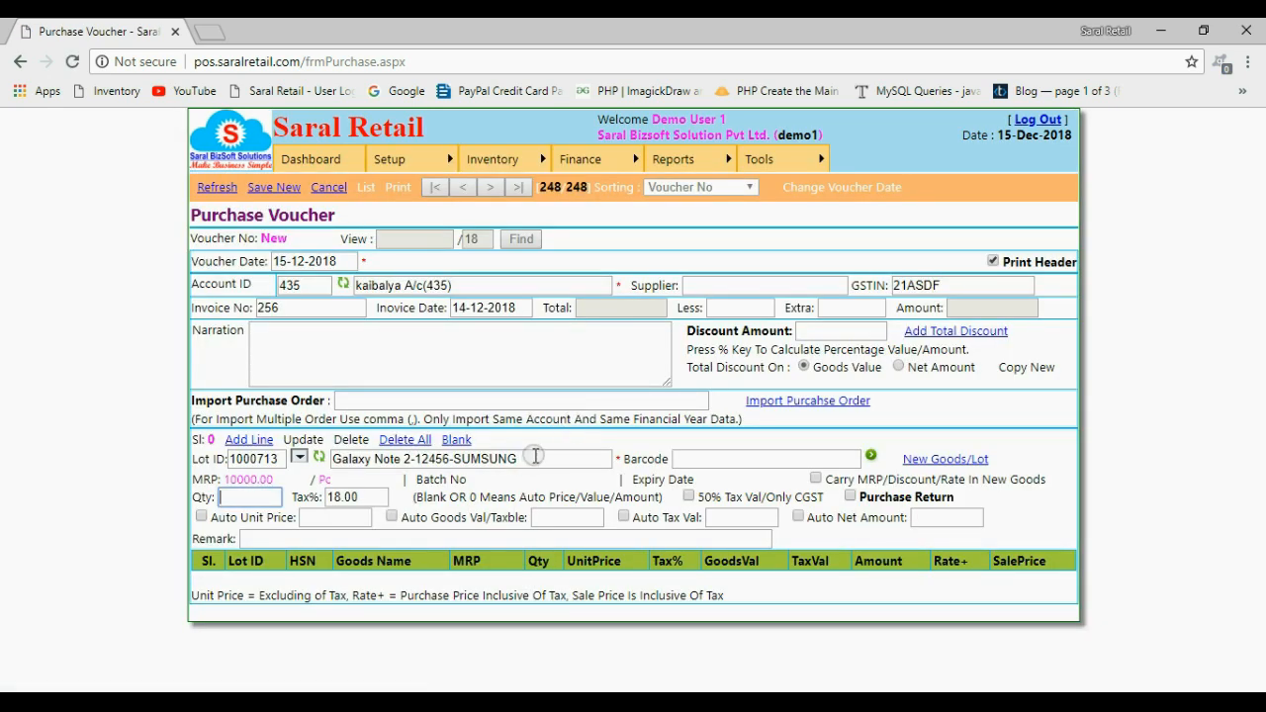
Add the Galaxy Note 2 line to the purchase voucher with quantity 10 and unit price 7800
{"action": "left_click_drag", "start_coordinate": [523, 459], "coordinate": [336, 464]}
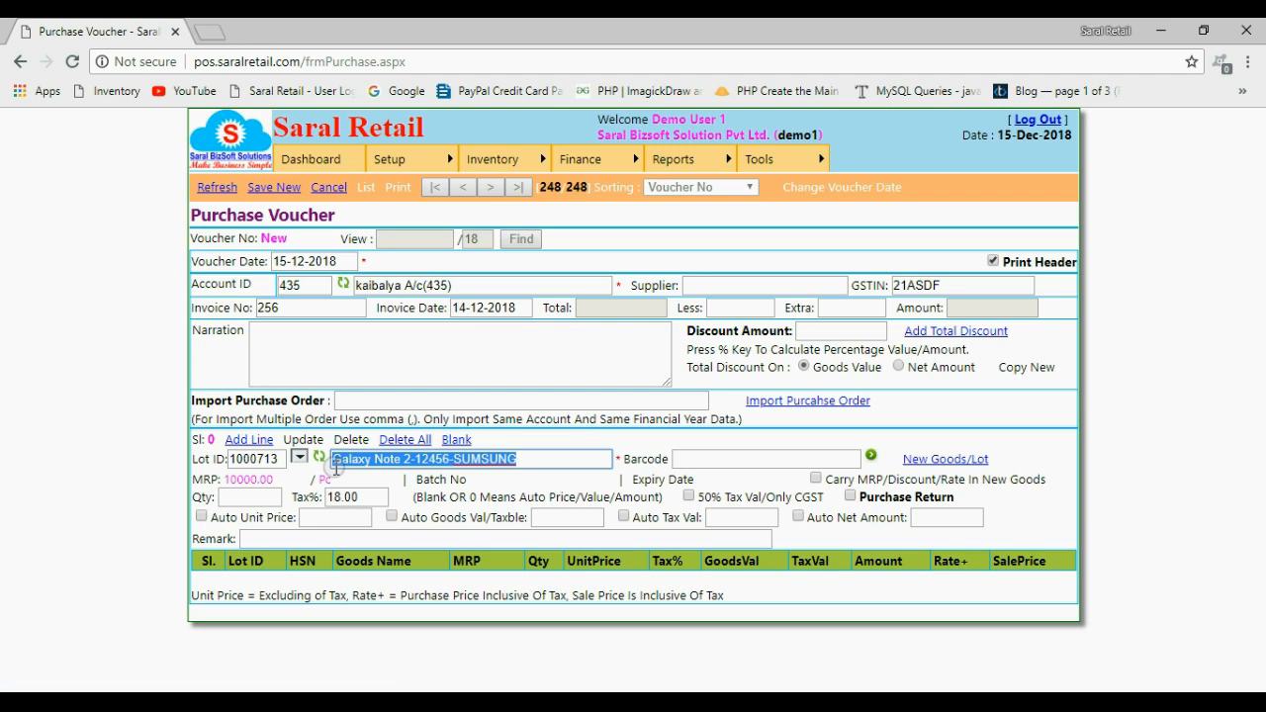
{"action": "left_click", "coordinate": [528, 460]}
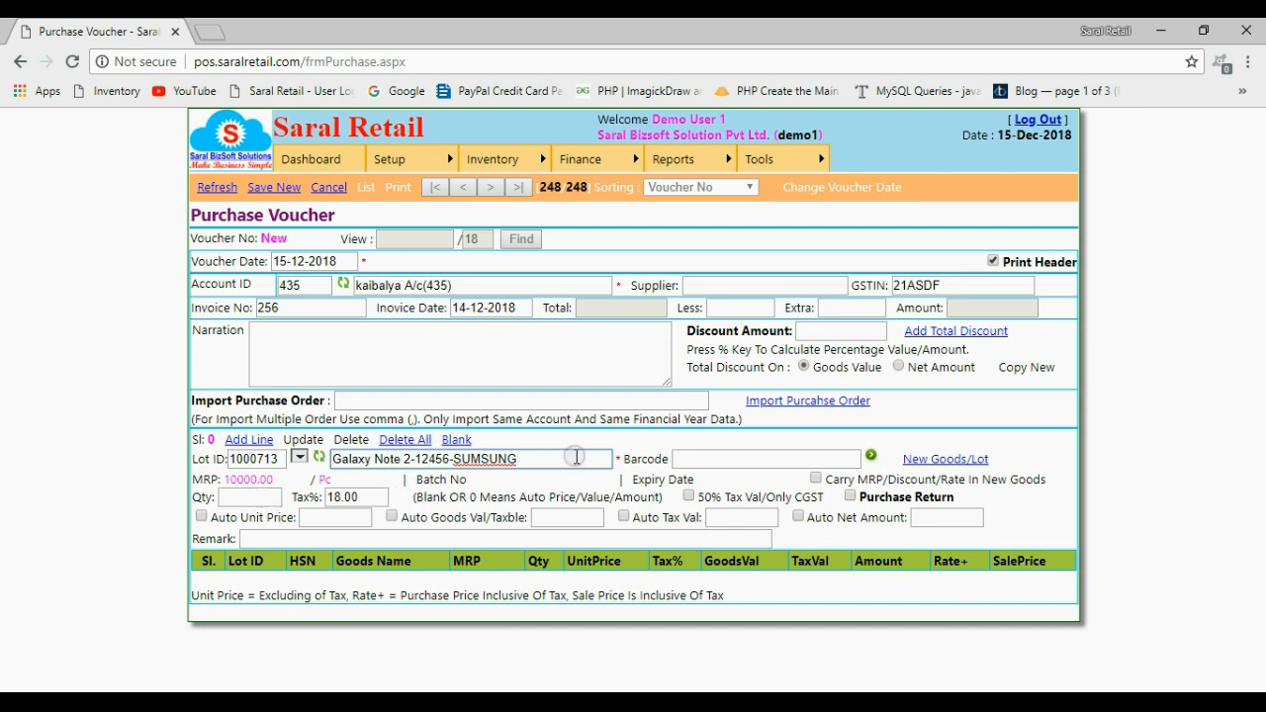
{"action": "left_click", "coordinate": [251, 496]}
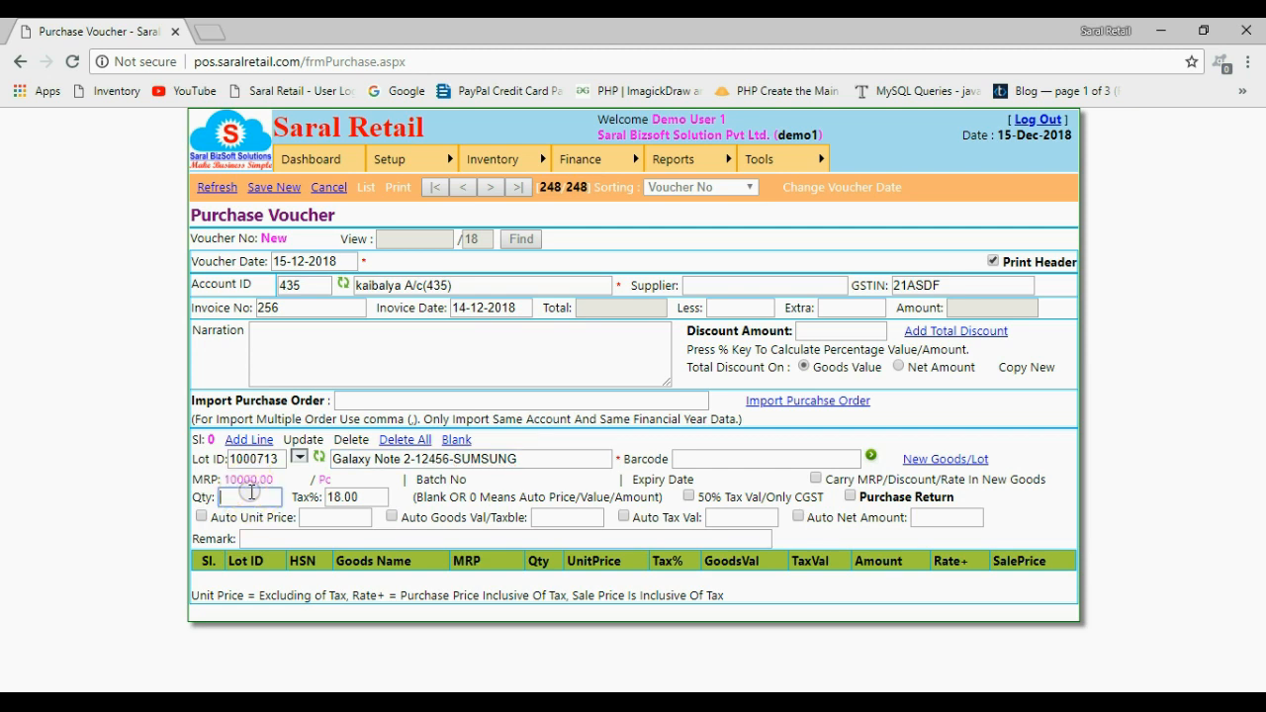
{"action": "type", "text": "10"}
{"action": "left_click", "coordinate": [331, 516]}
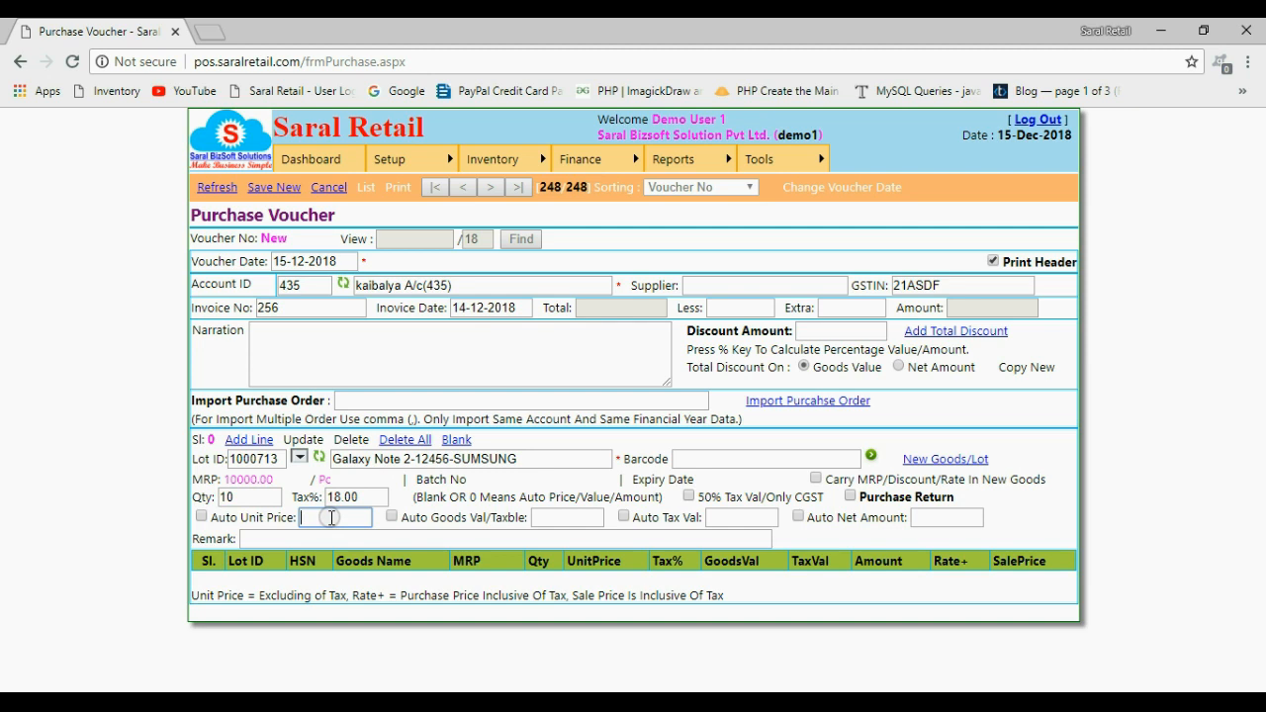
{"action": "type", "text": "7800"}
{"action": "left_click", "coordinate": [251, 441]}
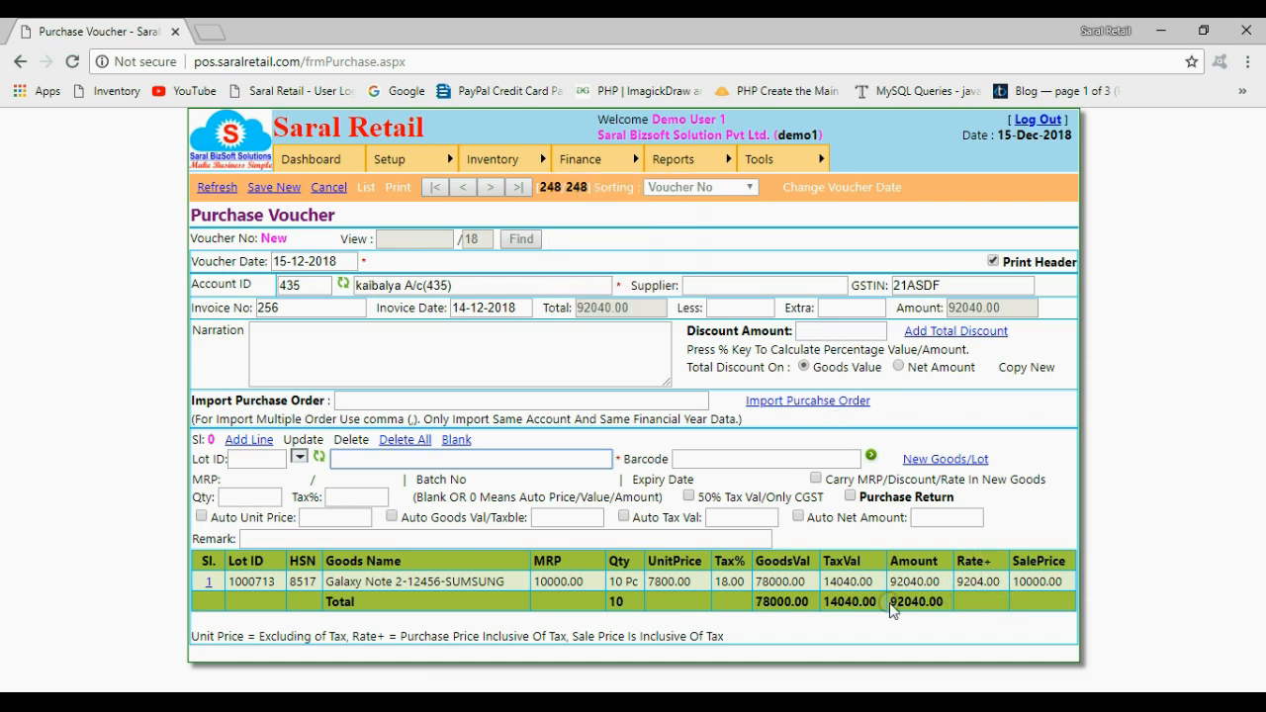
Try to save the new purchase voucher with its current GSTIN entry
{"action": "left_click_drag", "start_coordinate": [889, 601], "coordinate": [945, 602]}
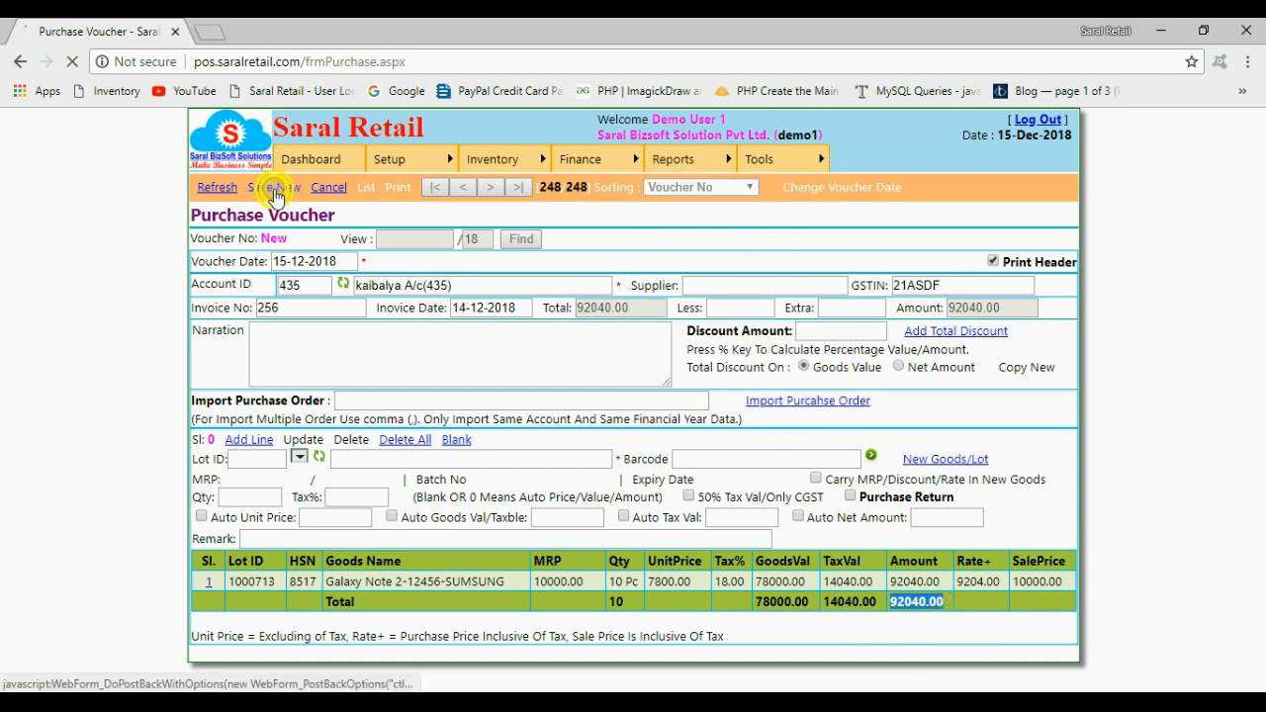
{"action": "left_click", "coordinate": [275, 190]}
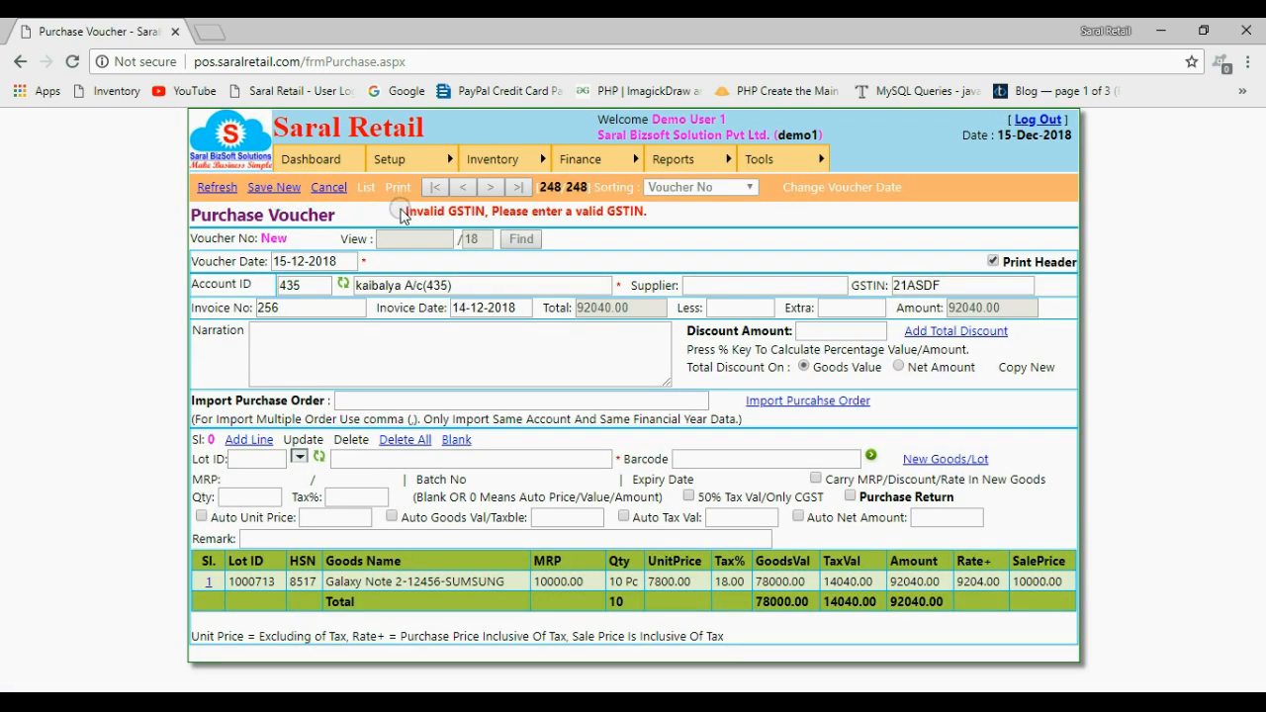
{"action": "left_click_drag", "start_coordinate": [402, 215], "coordinate": [641, 237]}
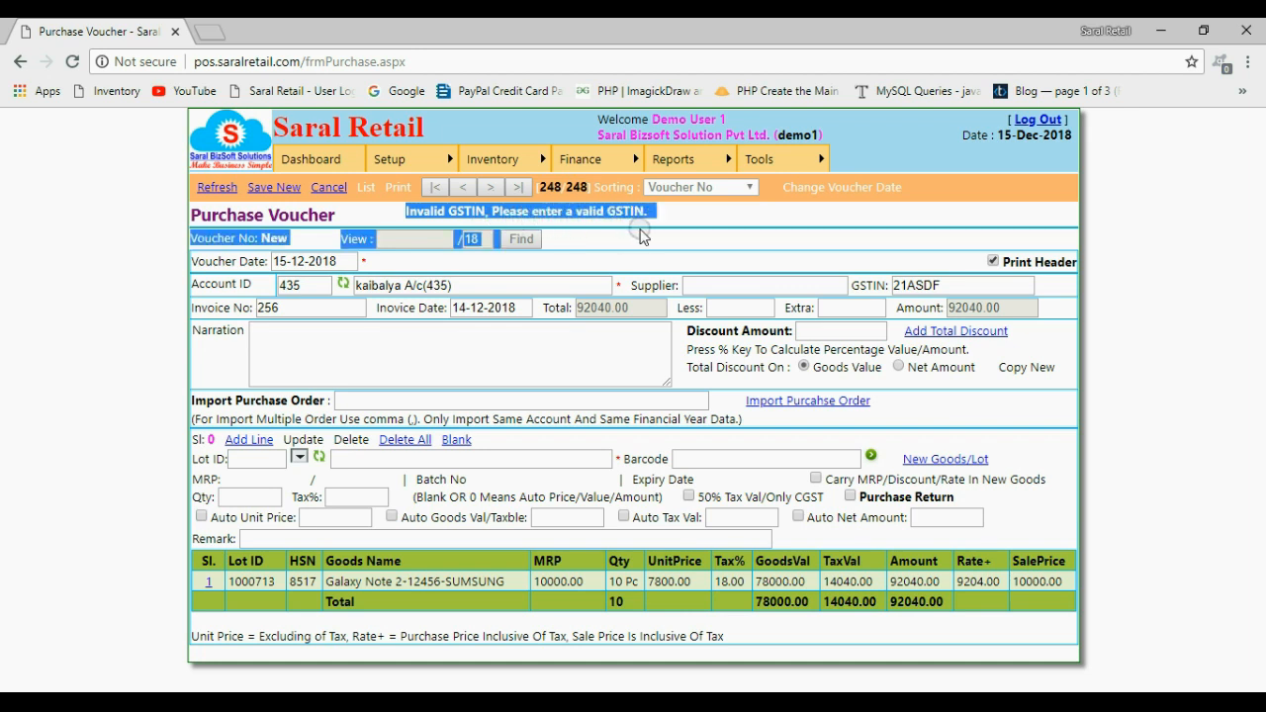
Clear the voucher's GSTIN field and save the new purchase voucher
{"action": "left_click", "coordinate": [943, 283]}
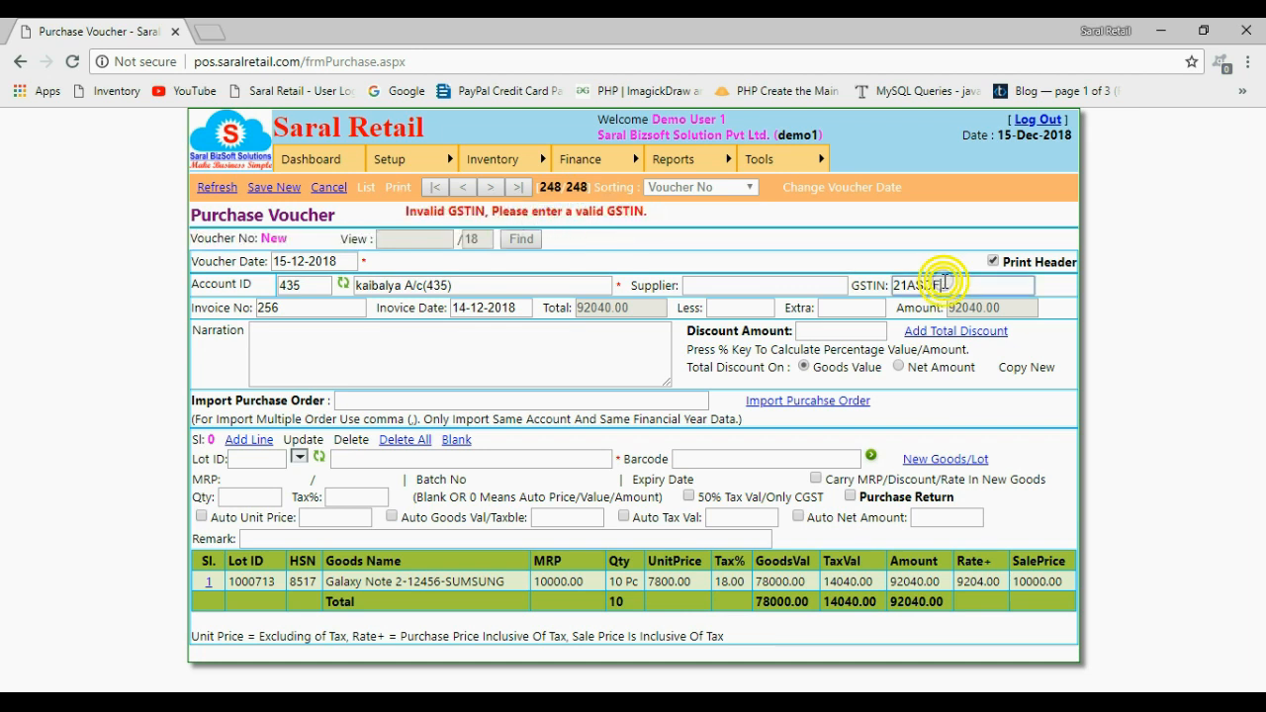
{"action": "left_click_drag", "start_coordinate": [401, 211], "coordinate": [649, 215]}
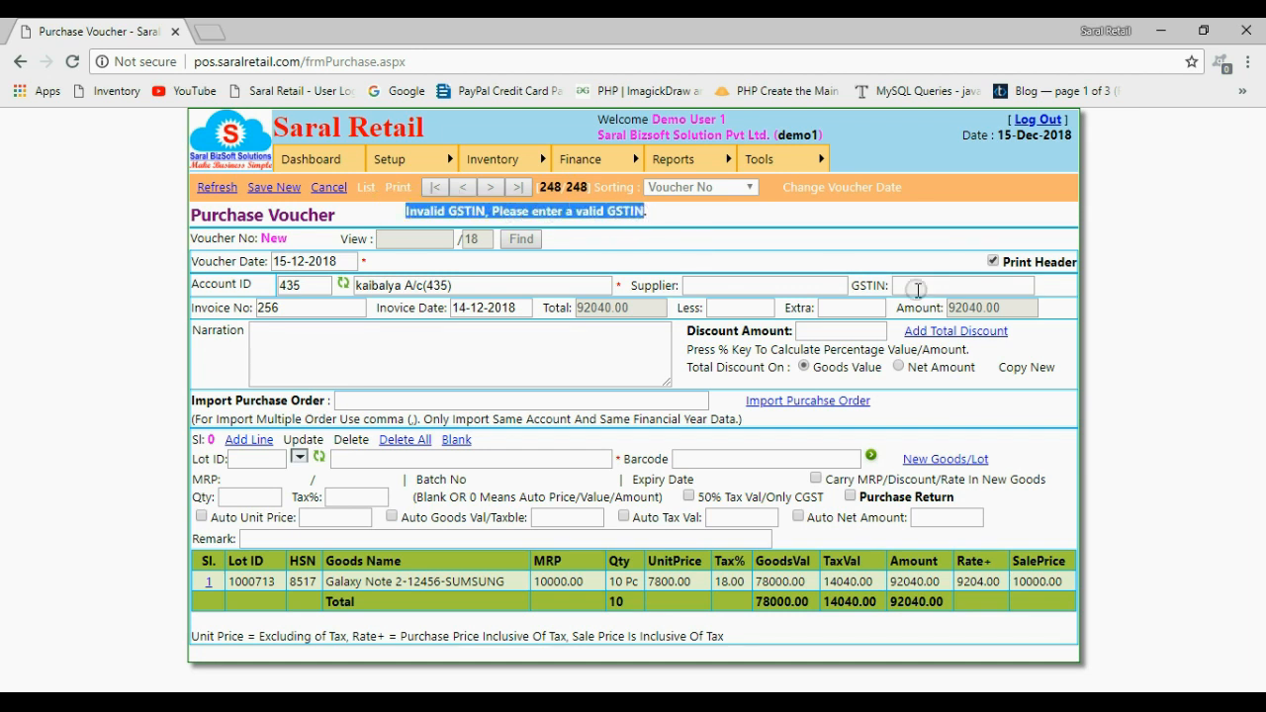
{"action": "left_click", "coordinate": [918, 290]}
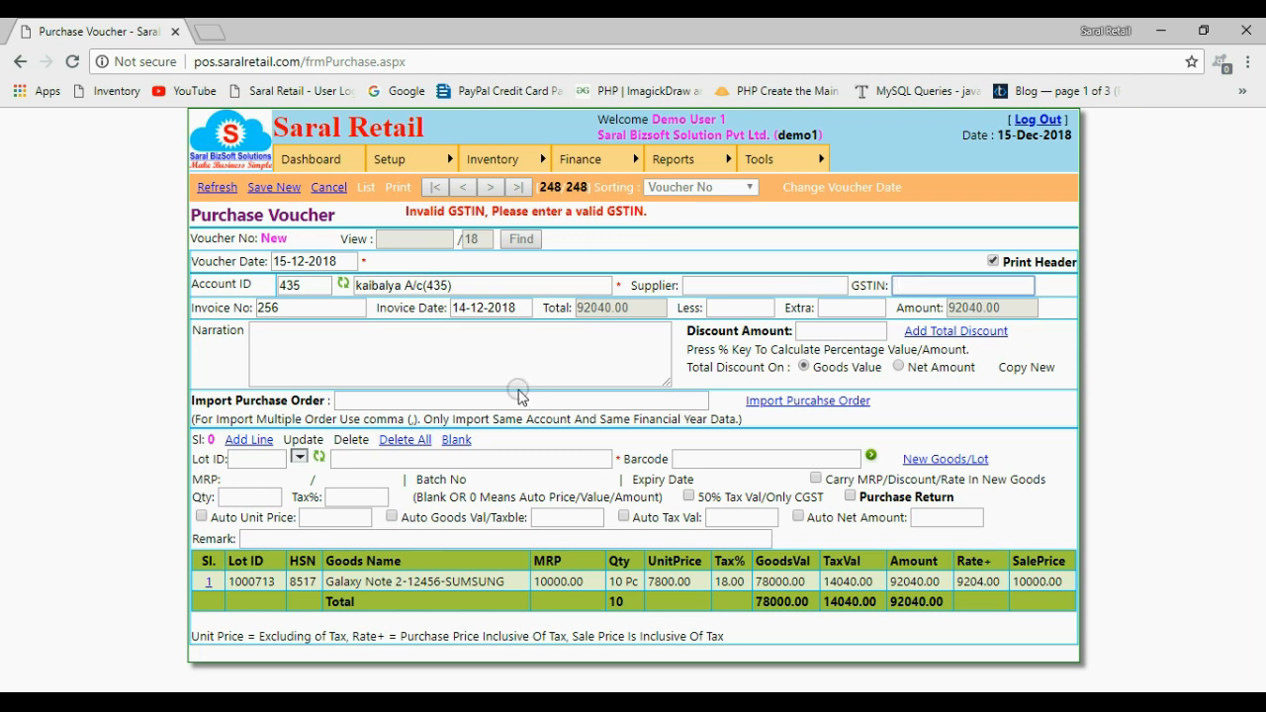
{"action": "left_click", "coordinate": [272, 188]}
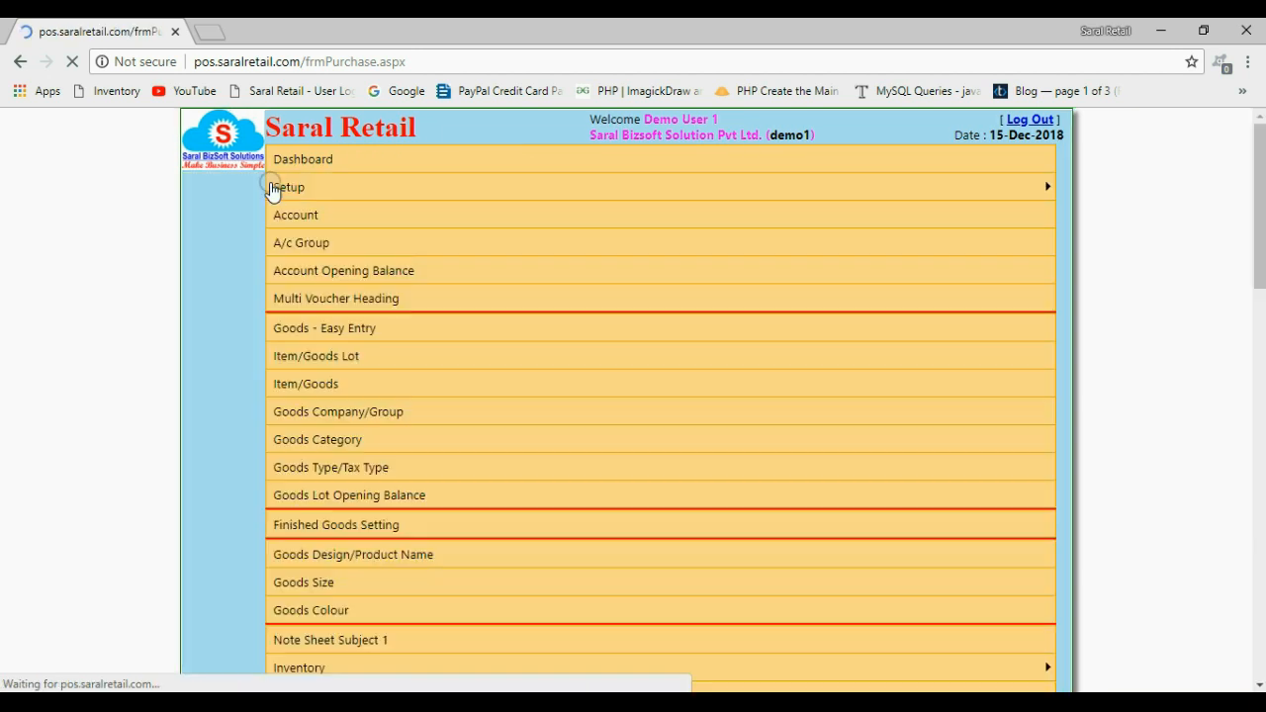
{"action": "mouse_move", "coordinate": [605, 254]}
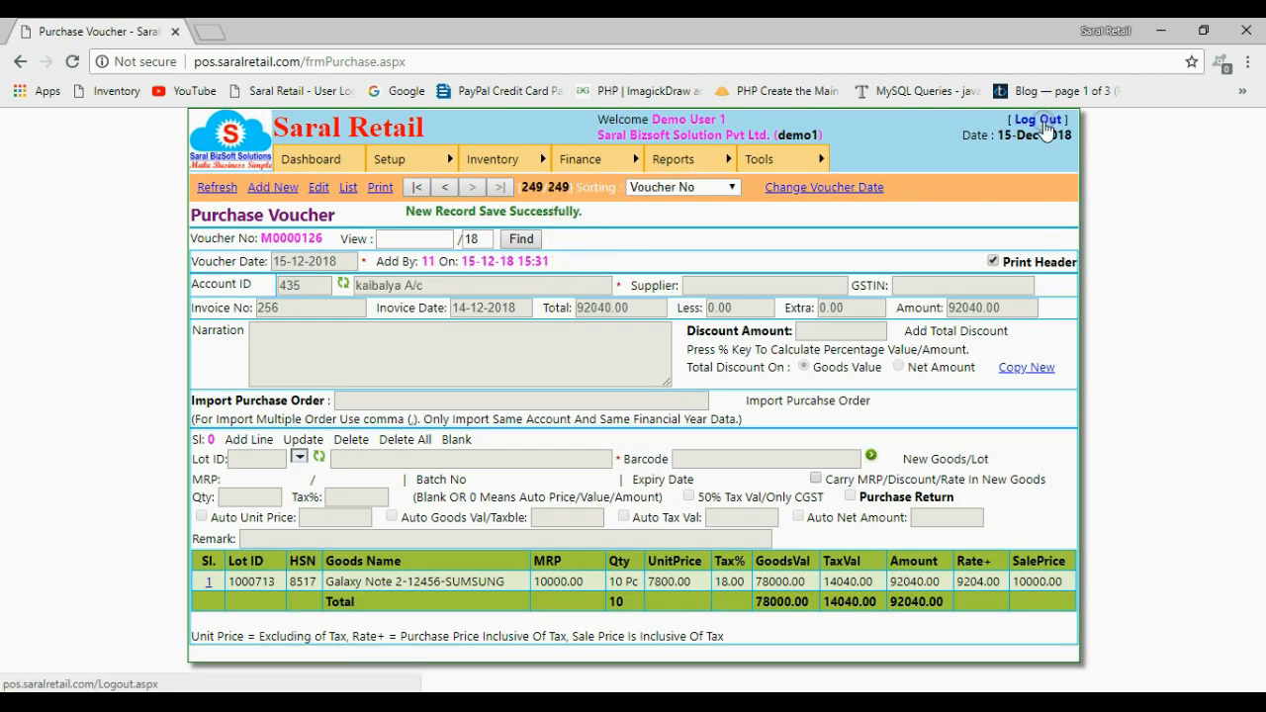
{"action": "left_click", "coordinate": [1112, 704]}
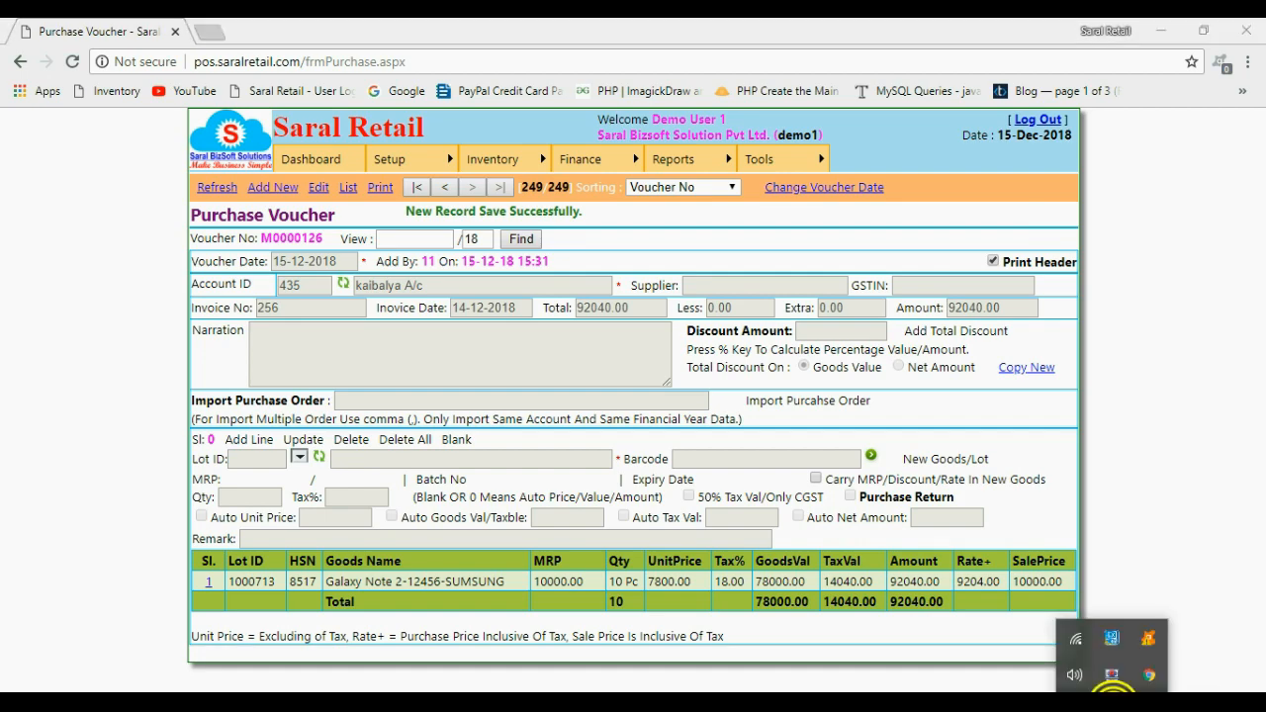